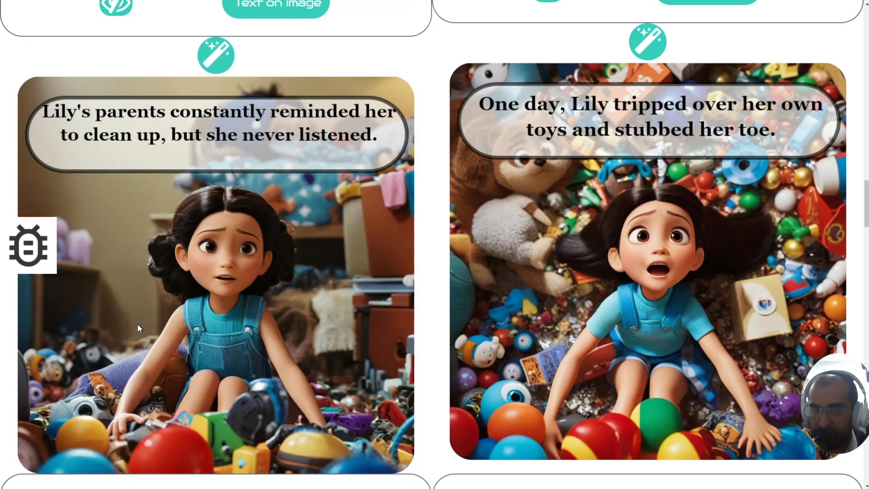
Step: Scroll down the book setup page to reach the reference-image upload box
scroll(138, 326, "down", 3)
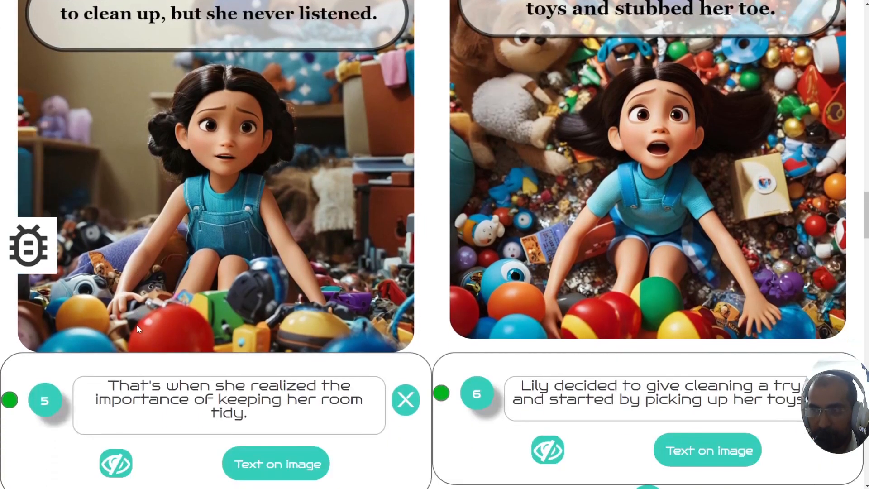
scroll(136, 330, "down", 4)
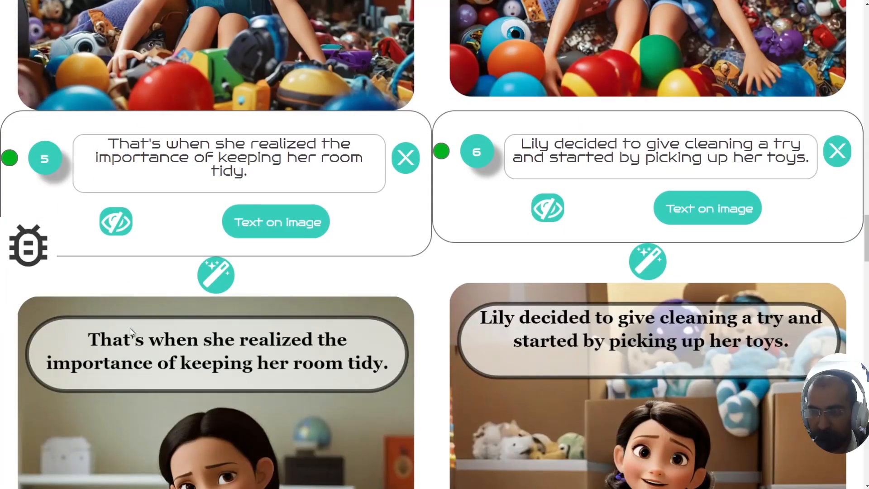
scroll(131, 332, "down", 15)
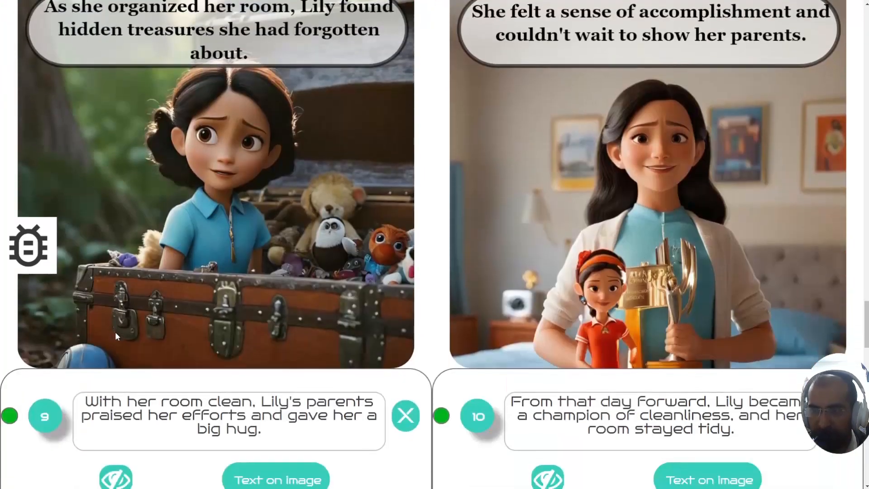
scroll(115, 336, "down", 10)
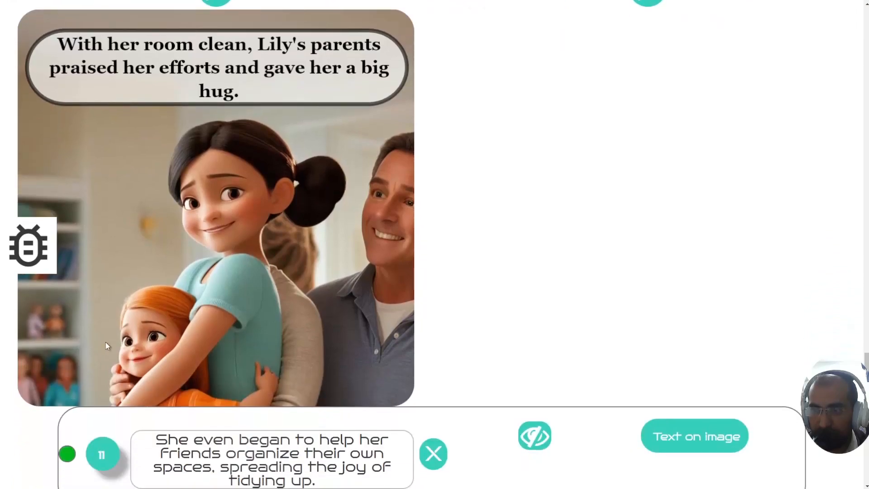
scroll(132, 322, "down", 8)
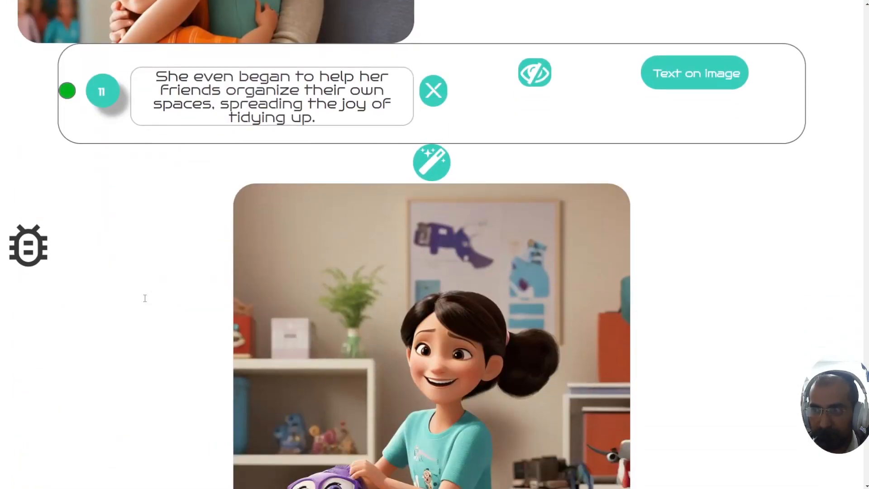
scroll(144, 299, "down", 3)
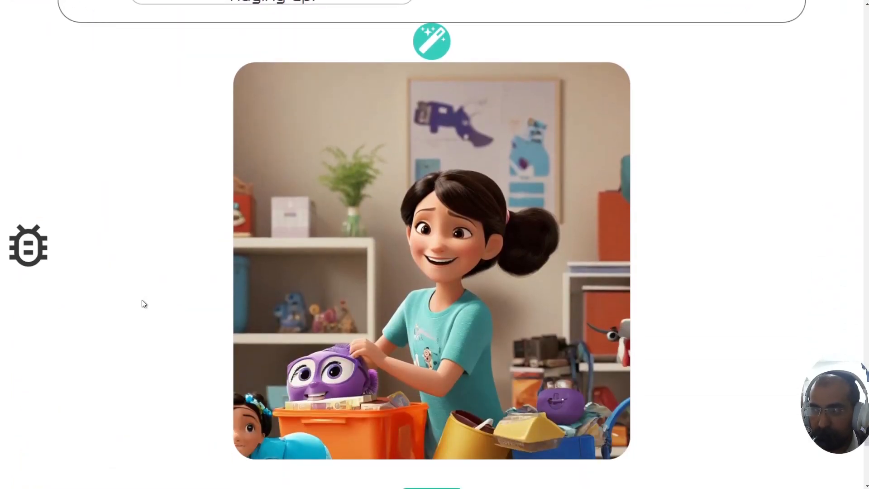
scroll(142, 300, "down", 3)
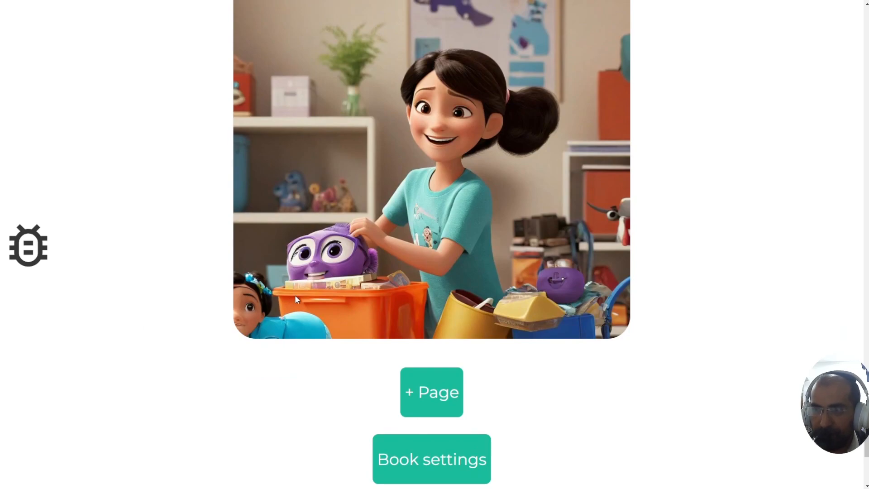
left_click_drag(866, 430, 865, 4)
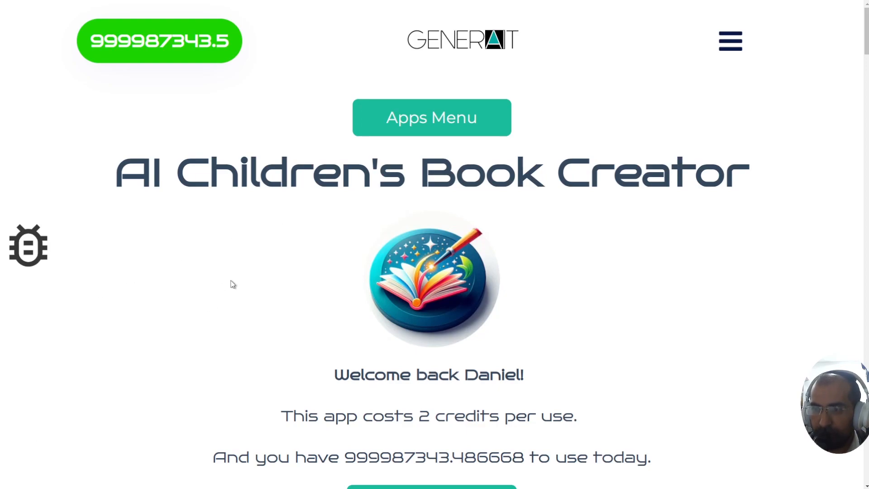
scroll(214, 288, "down", 3)
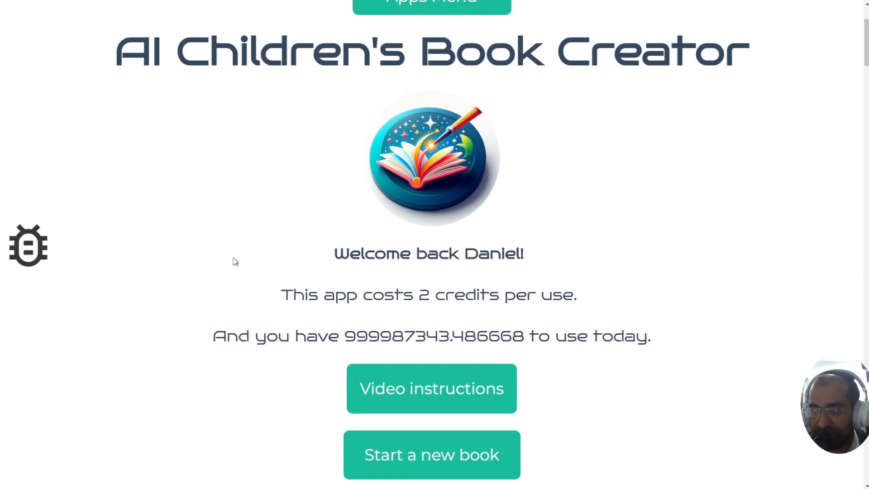
left_click_drag(236, 259, 645, 351)
left_click(646, 351)
scroll(596, 321, "down", 2)
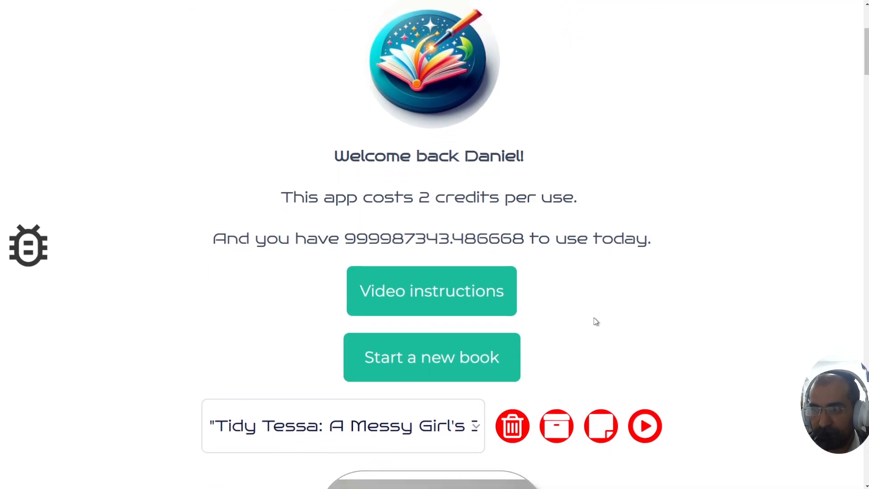
scroll(425, 336, "up", 5)
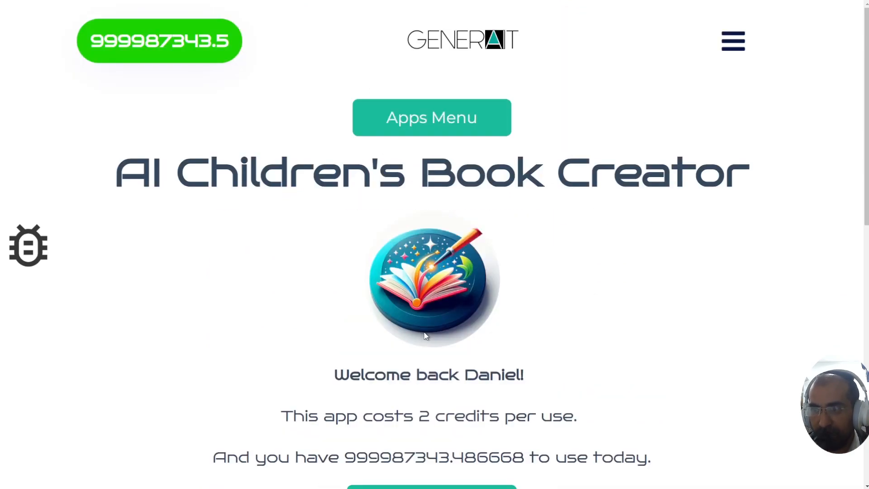
scroll(326, 282, "down", 10)
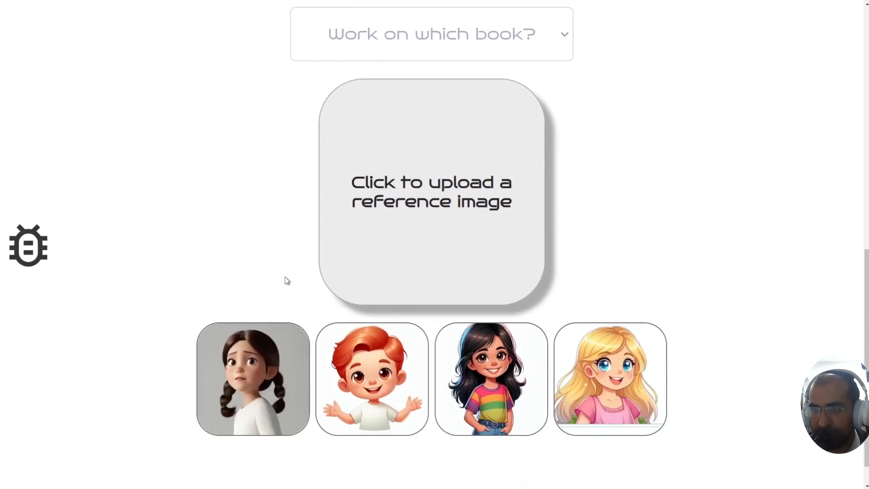
scroll(284, 277, "down", 1)
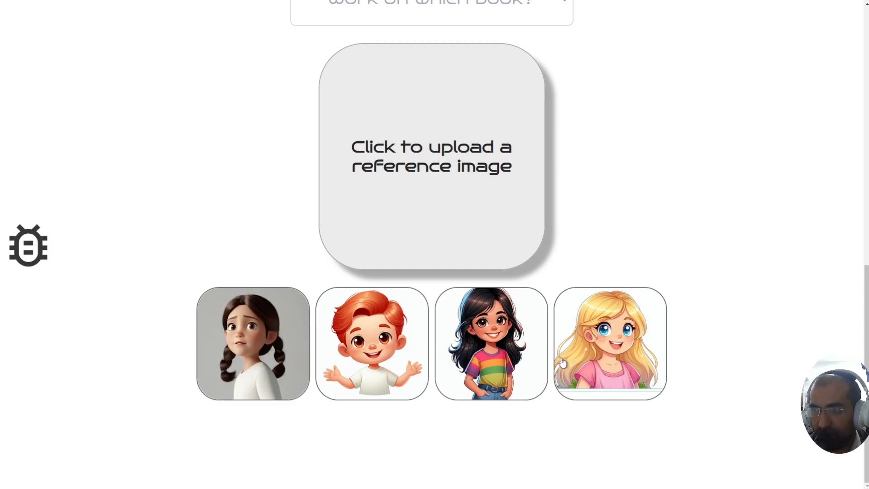
Step: Upload the 'My daughter' photo from Downloads as the reference image
left_click(428, 171)
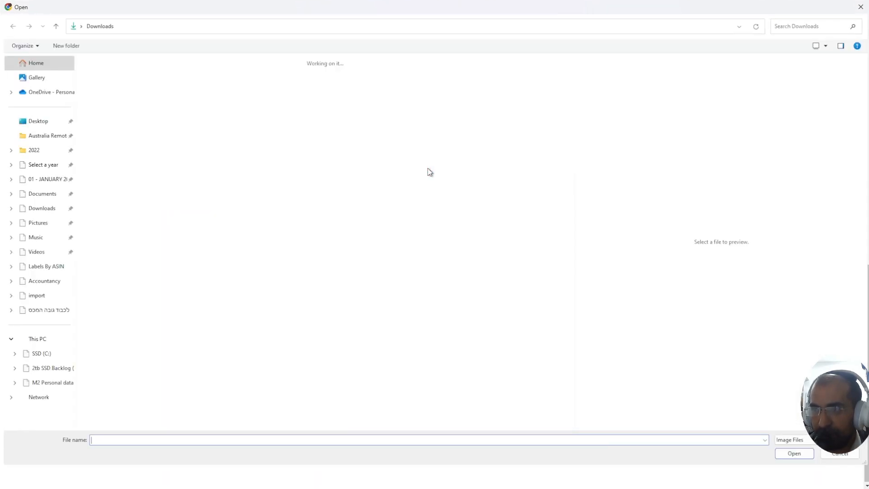
left_click(306, 232)
scroll(307, 236, "down", 5)
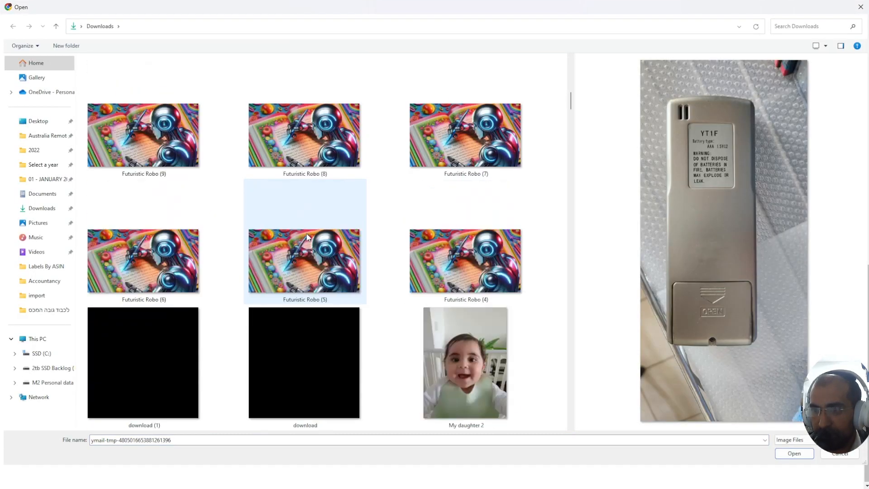
scroll(306, 237, "down", 3)
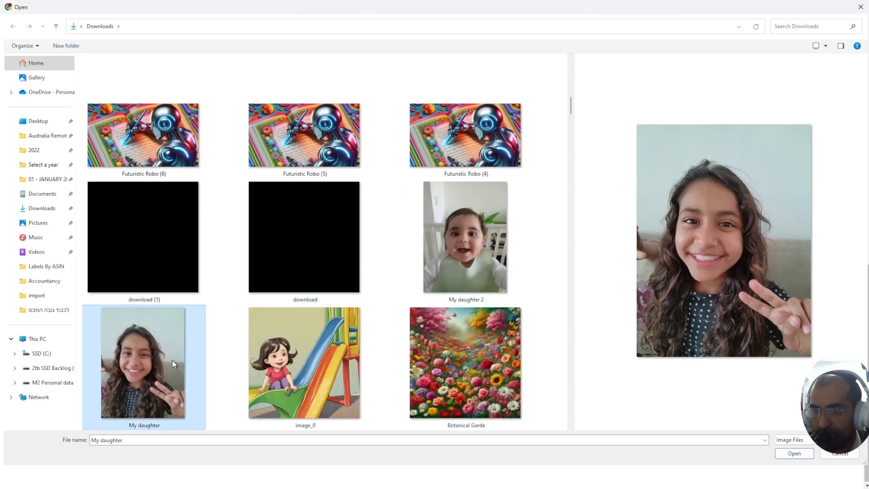
double_click(172, 361)
scroll(297, 235, "up", 3)
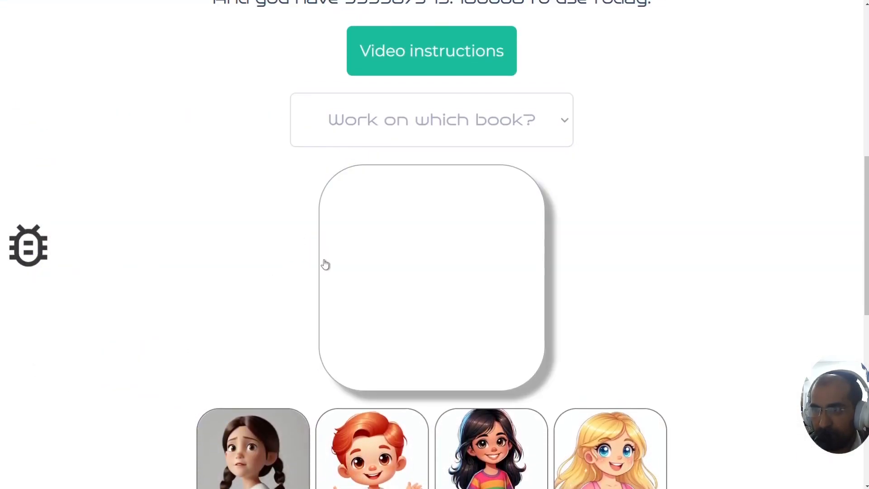
scroll(389, 269, "up", 3)
scroll(400, 325, "down", 5)
scroll(400, 325, "up", 10)
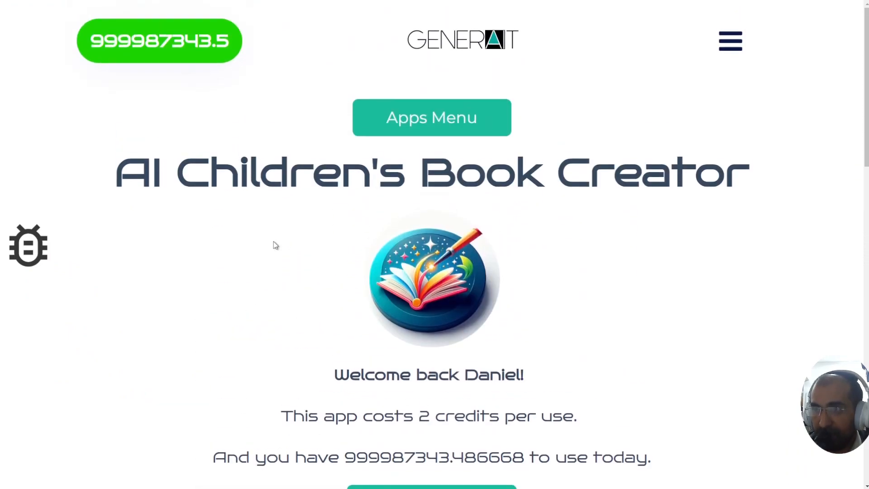
key("ctrl+Tab")
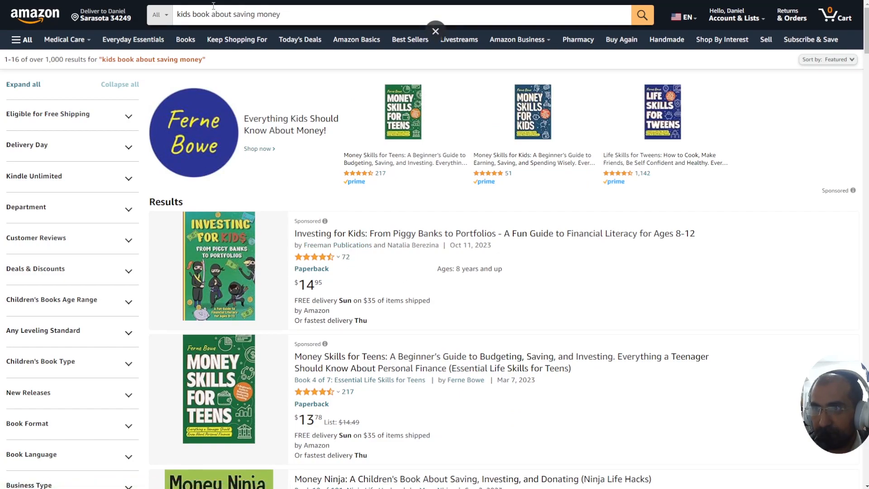
key("ctrl+Tab")
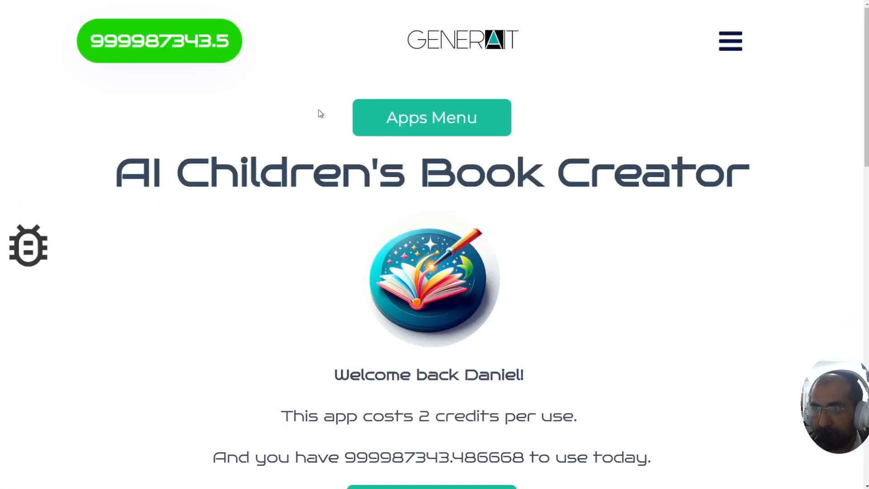
key("ctrl+Tab")
left_click(249, 14)
key("ctrl+c")
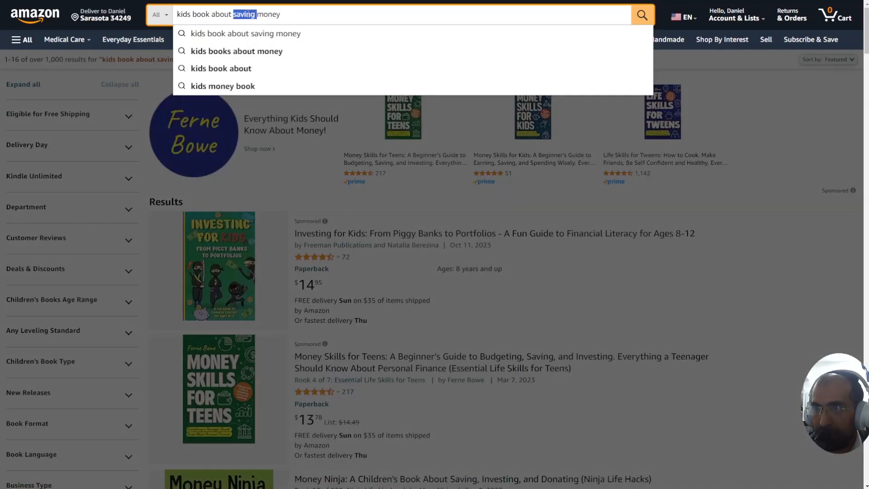
key("ctrl+Tab")
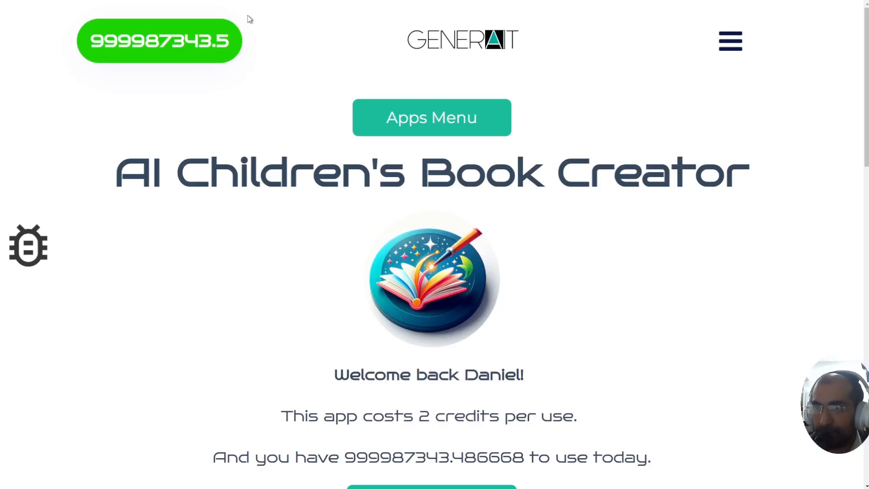
scroll(249, 169, "down", 9)
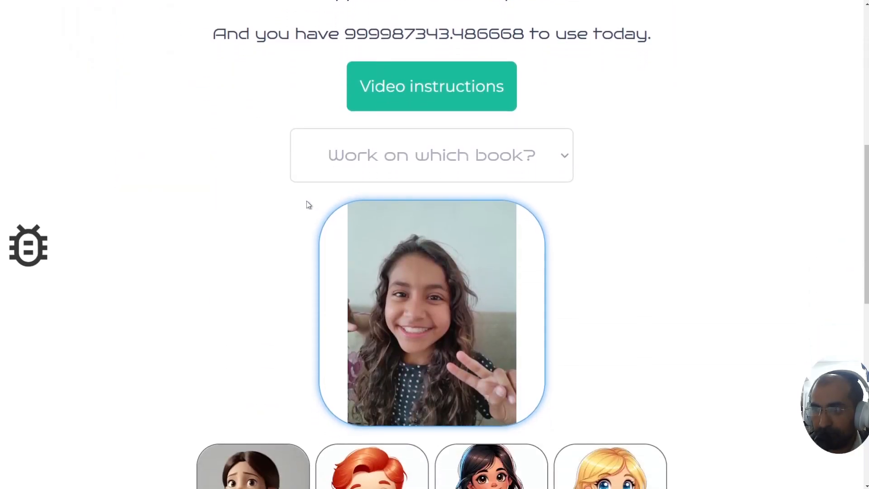
Step: Paste a rough topic into the storyline field, enlarging the page slightly
scroll(307, 203, "down", 6)
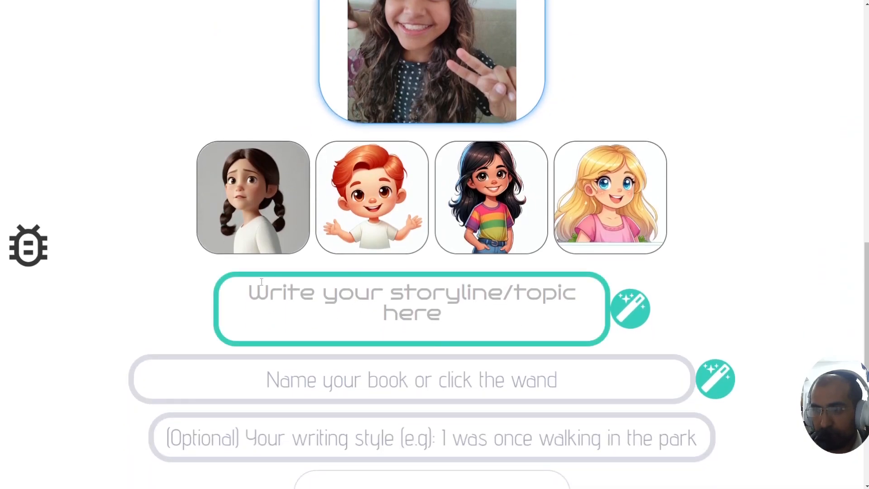
left_click(354, 302)
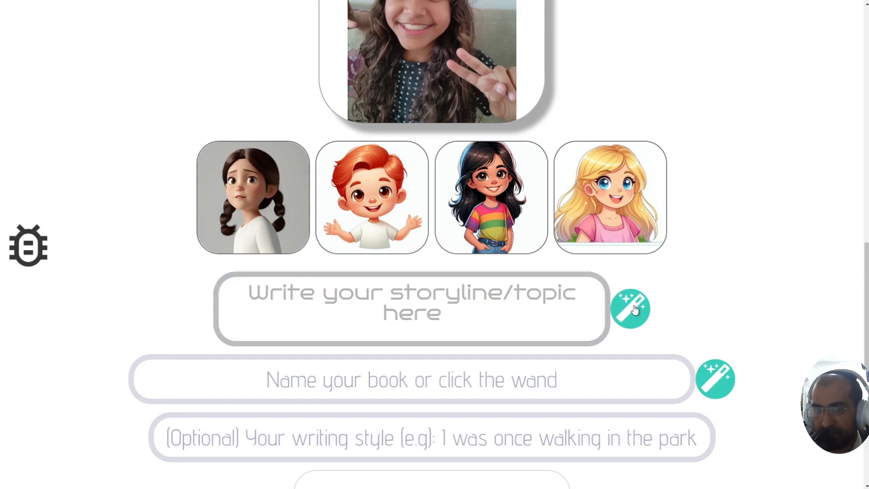
key("ctrl+plus")
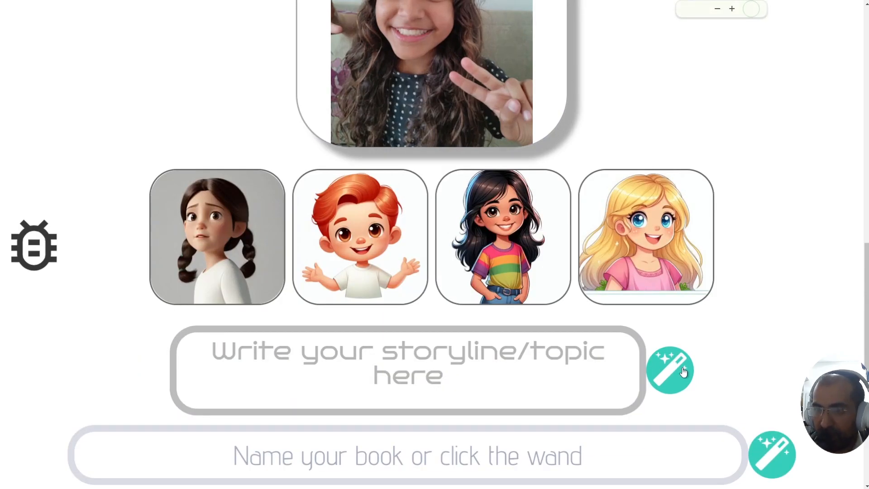
scroll(435, 351, "down", 1)
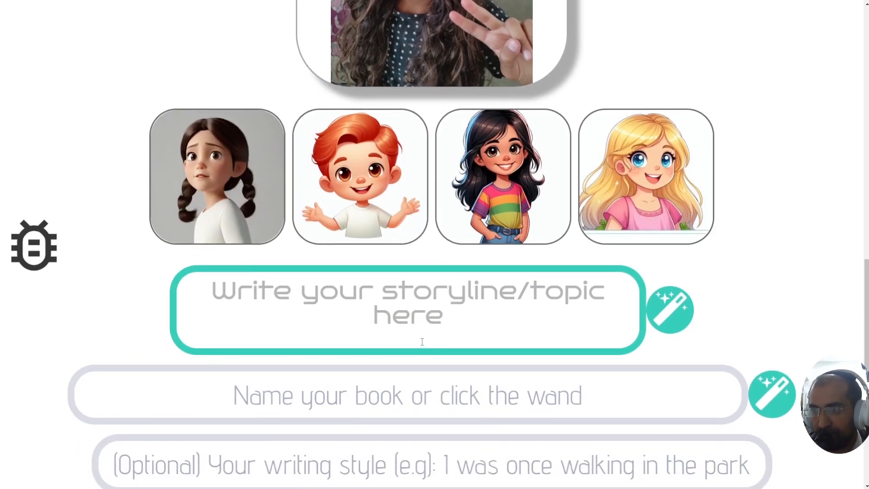
key("ctrl+v")
left_click_drag(251, 285, 475, 340)
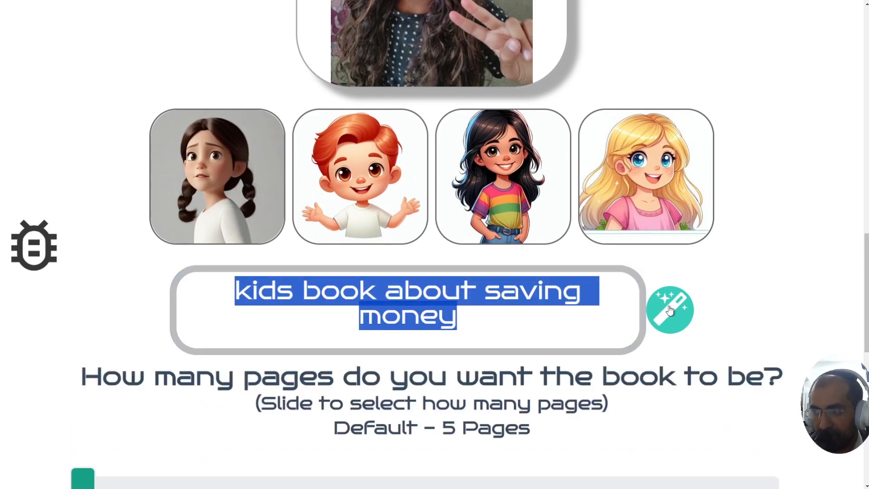
key("BackSpace")
type("A group of friends learn the value of saving money when they embark on a fun adventure to buy a special toy.")
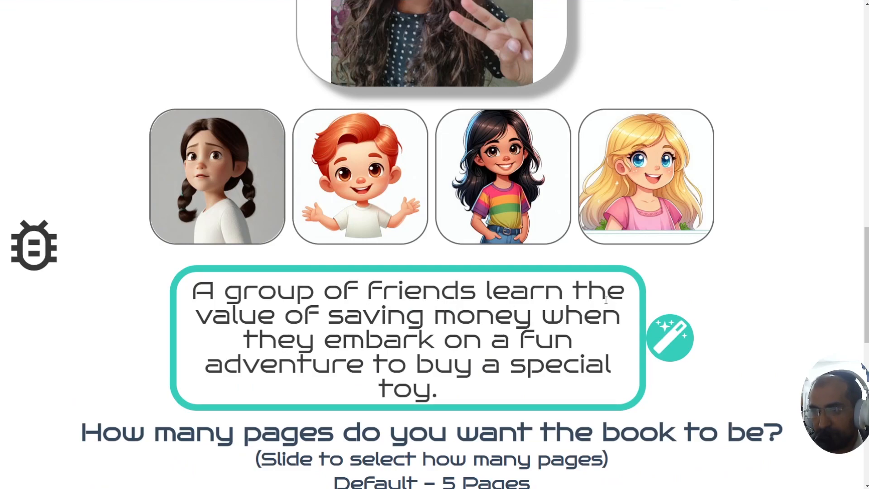
Step: Replace the storyline with 'Sarah learns to save money' and expand it with the magic wand
left_click(465, 361)
key("ctrl+a")
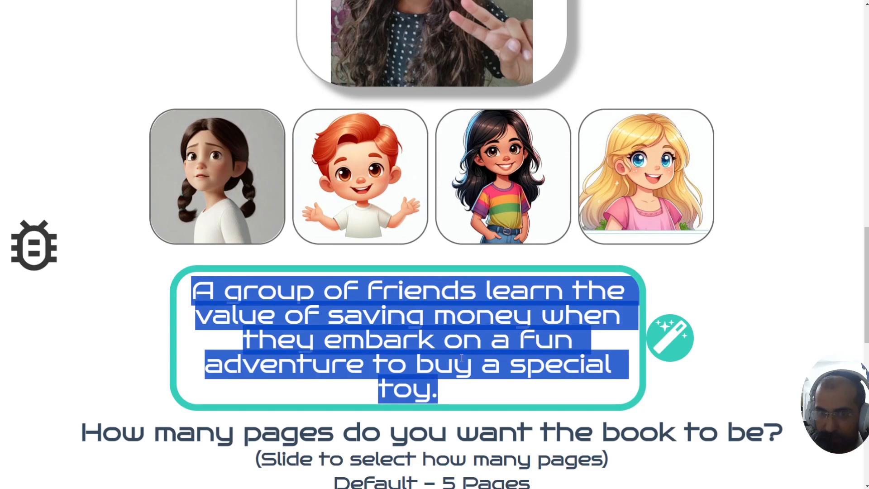
type("Sar")
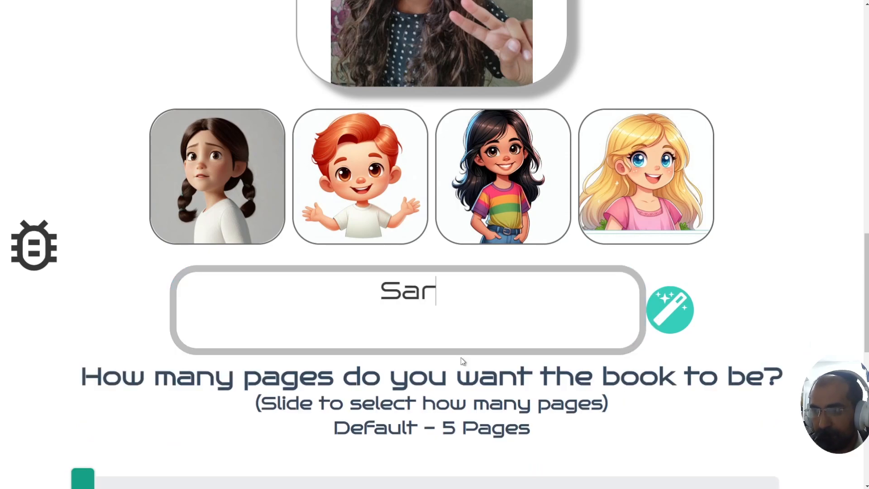
type("ah learns to save money")
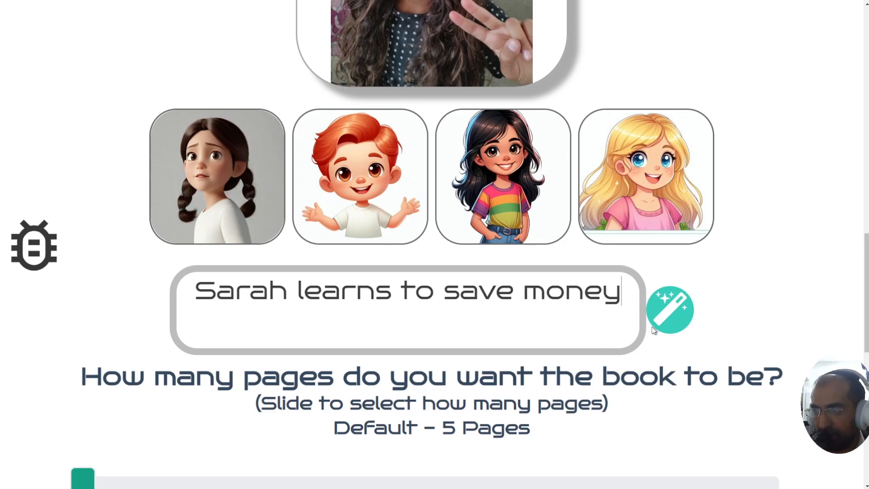
left_click(671, 312)
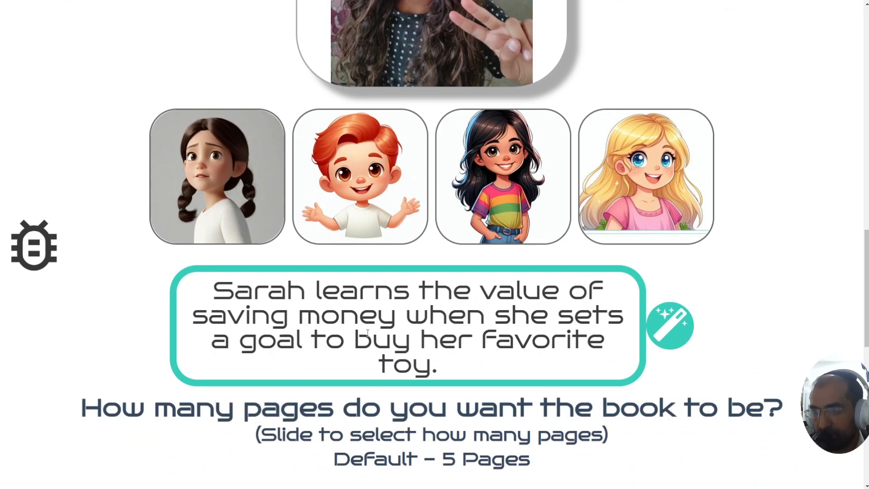
scroll(384, 328, "down", 5)
scroll(359, 248, "up", 1)
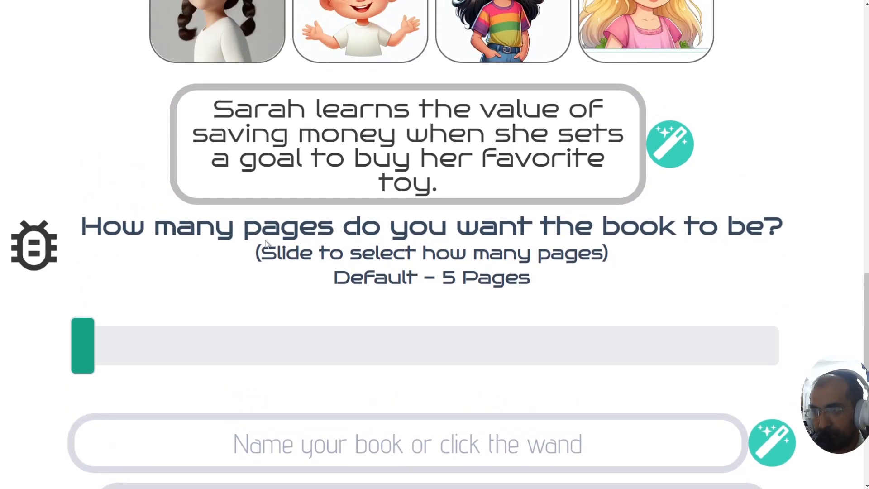
Step: Set the book length slider to 30 pages
left_click_drag(264, 253, 577, 257)
left_click(542, 273)
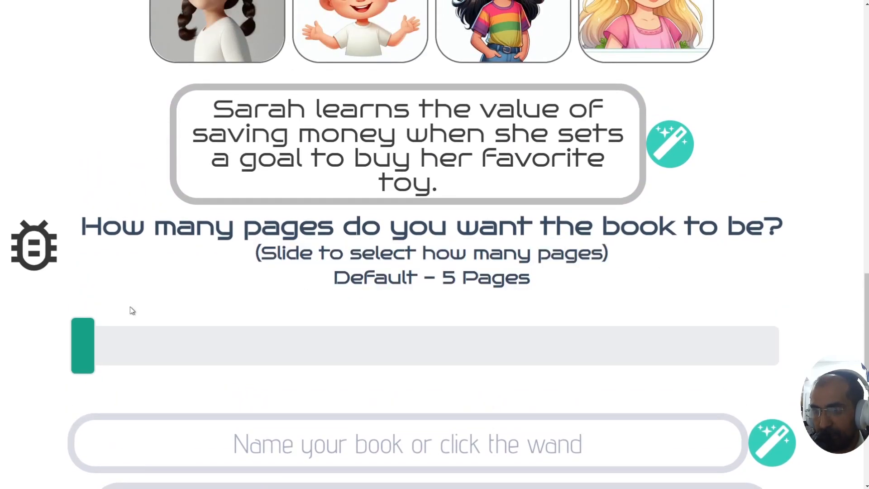
left_click_drag(89, 342, 582, 326)
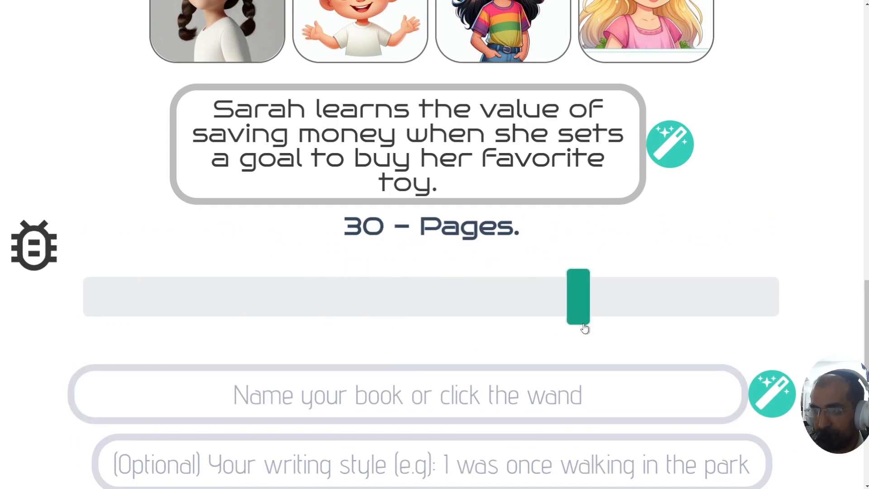
scroll(555, 345, "down", 1)
Step: Generate the title 'Financial Adventures: Sarah's Savings Journey' with the book-name wand
left_click(402, 319)
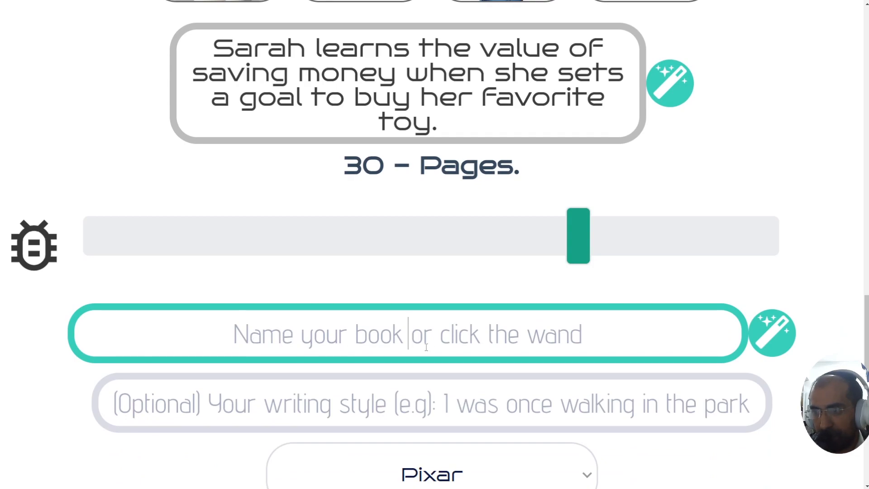
left_click(770, 334)
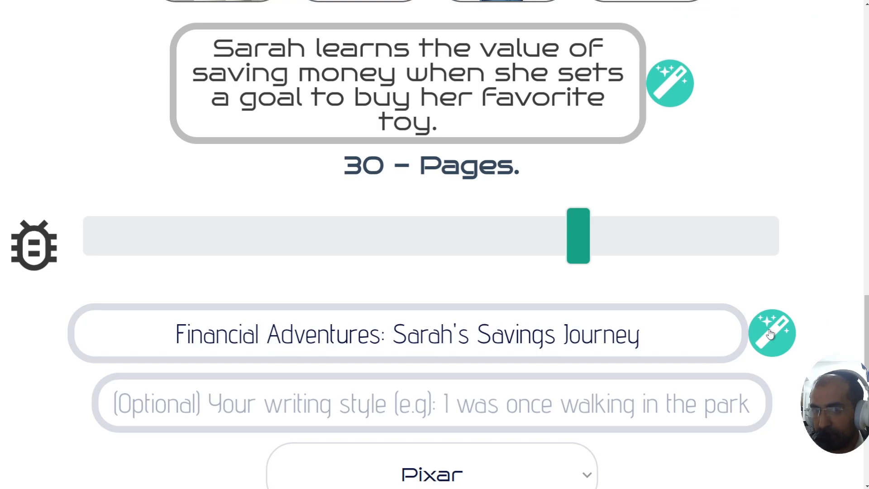
left_click_drag(176, 335, 615, 335)
left_click(614, 354)
scroll(615, 354, "down", 1)
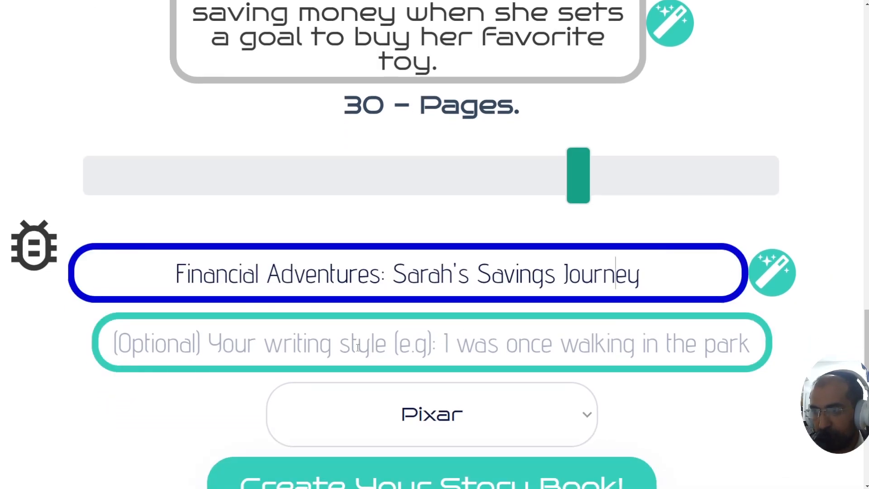
Step: Type the writing-style sample 'Hi, My name is Sarah and I loooove spending money!'
left_click(165, 341)
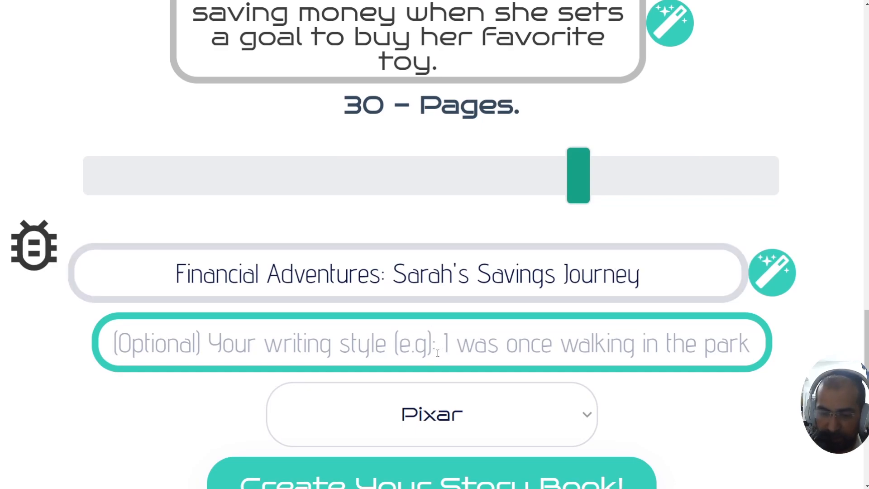
type("Him")
key("BackSpace")
type(", Mi")
key("BackSpace")
type("y")
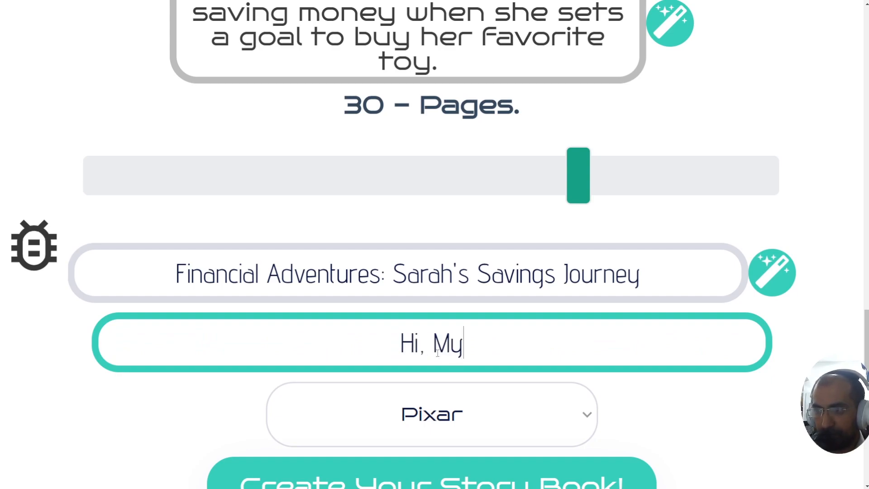
type(" name is Sarah")
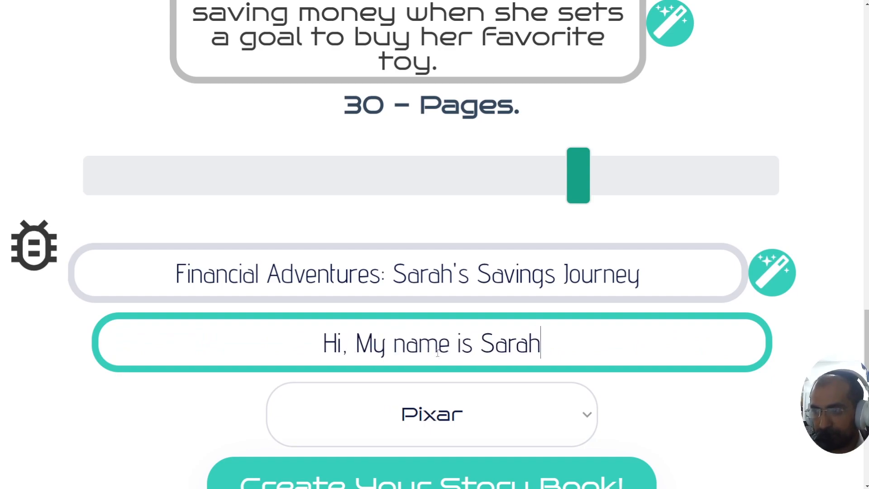
type(" and I lo")
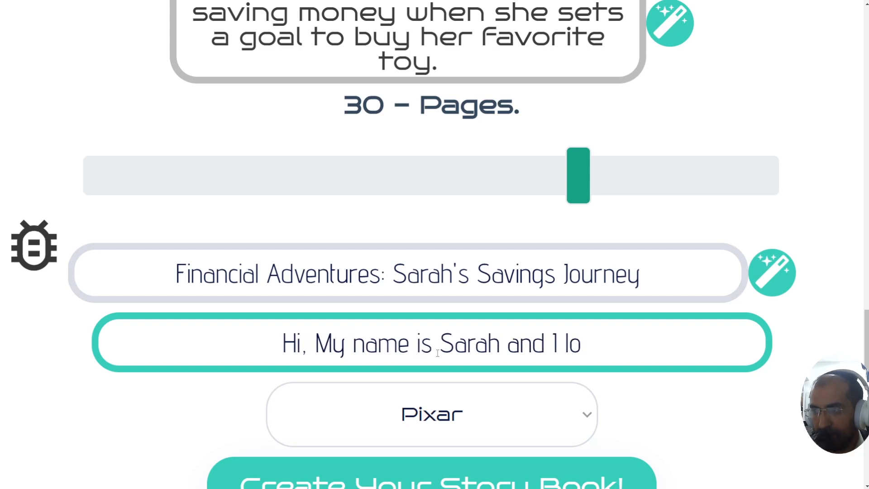
type("ooove spen")
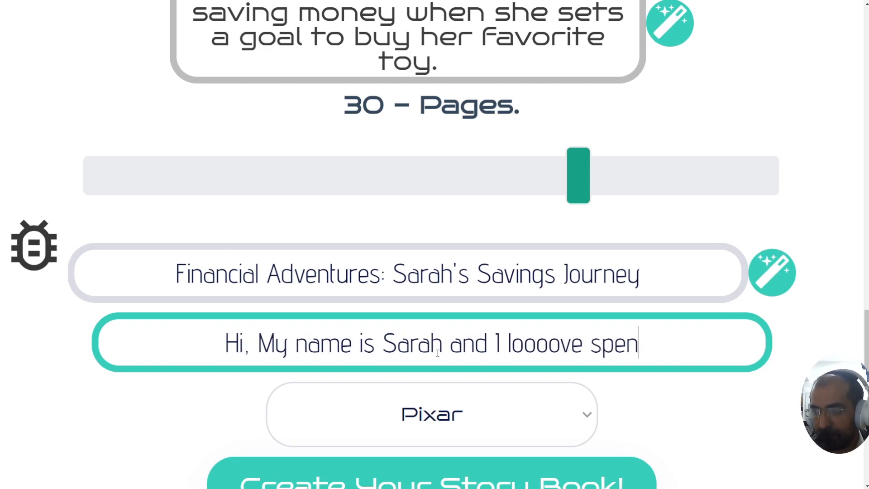
type("ding money!")
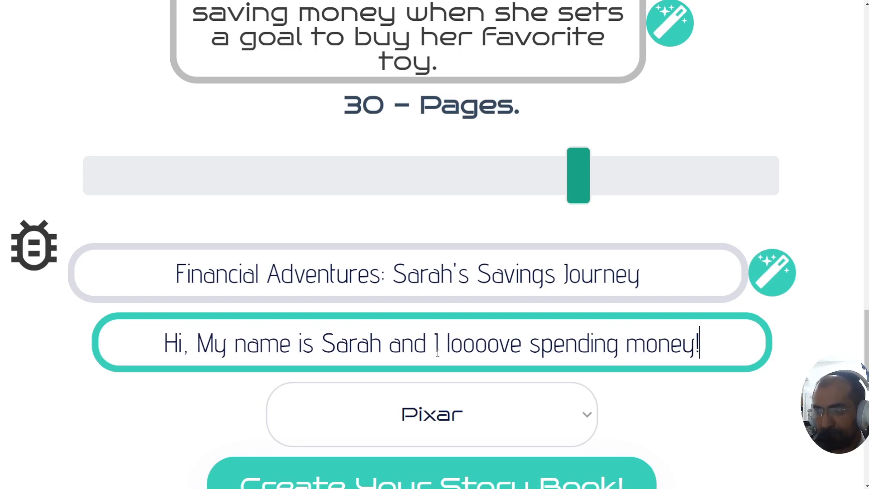
Step: Change the capital 'My' to lowercase 'my' in the writing-style sample
scroll(437, 353, "down", 1)
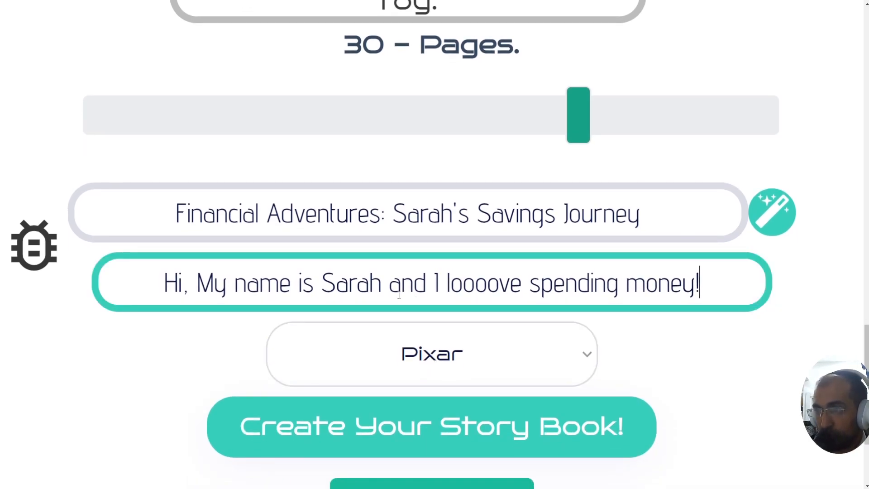
left_click_drag(156, 270, 581, 274)
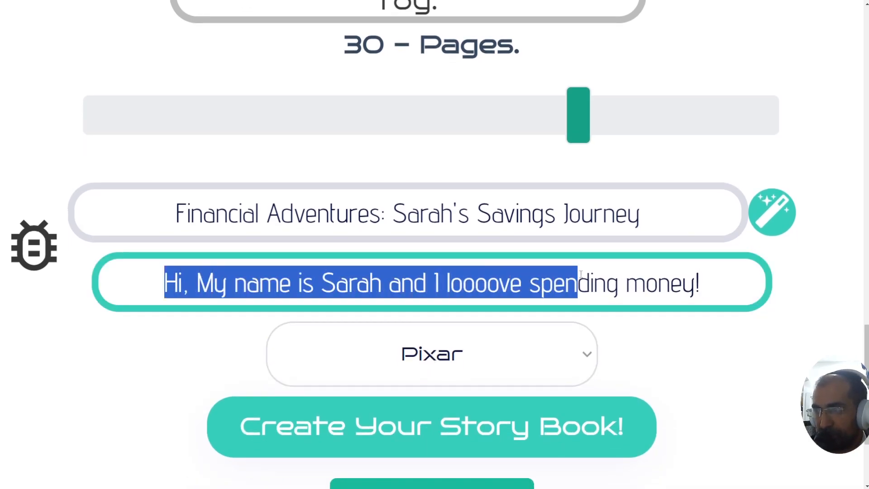
left_click(581, 275)
left_click_drag(705, 278, 159, 271)
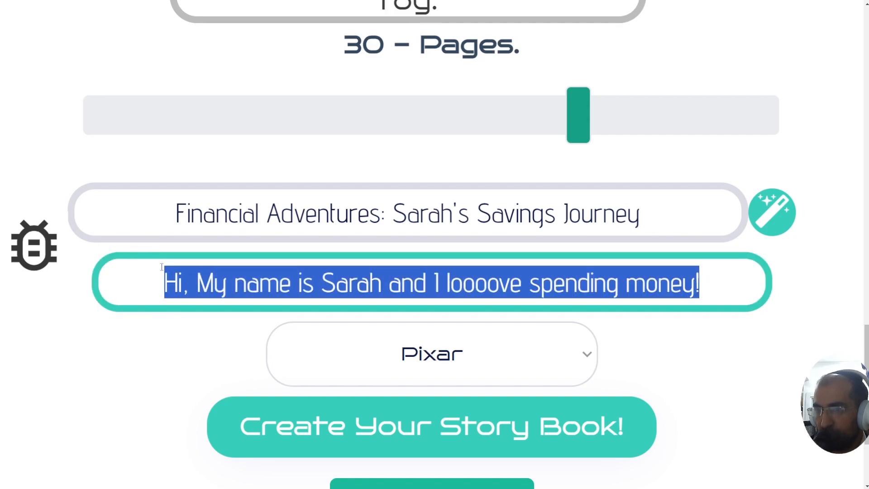
left_click(160, 271)
scroll(176, 302, "down", 1)
left_click_drag(197, 223, 213, 224)
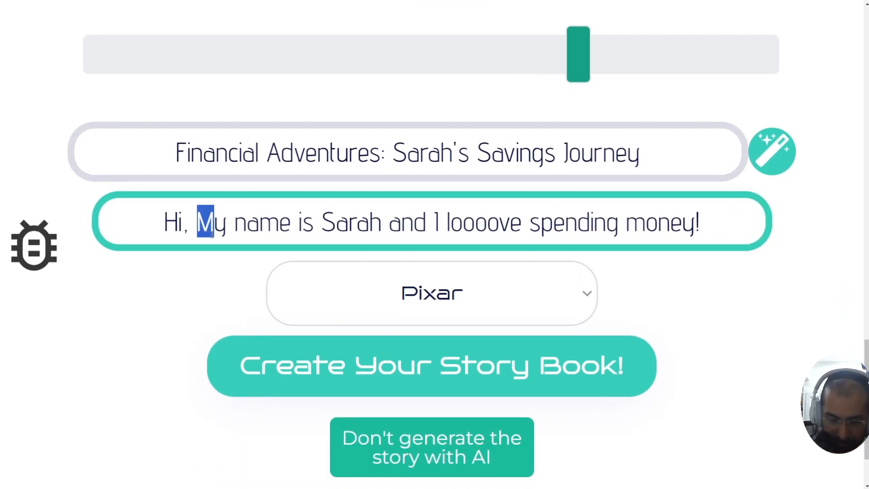
type("m")
left_click(201, 258)
scroll(194, 265, "down", 1)
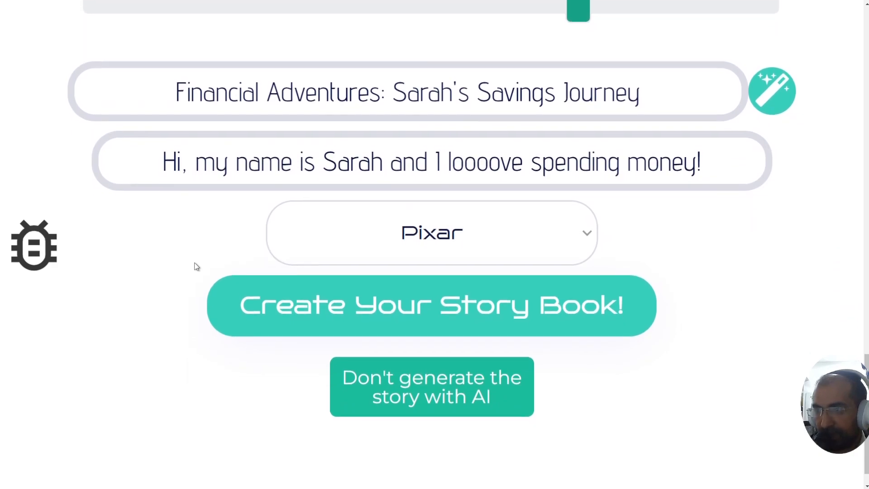
scroll(155, 278, "down", 1)
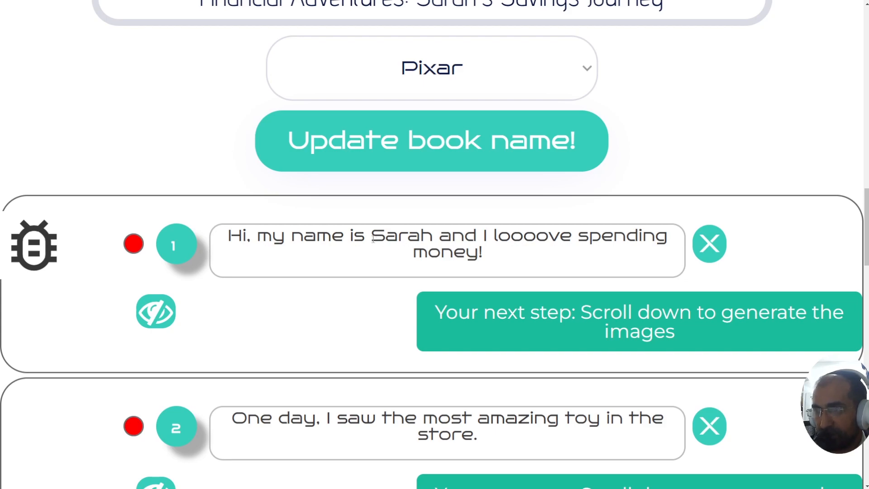
scroll(399, 246, "down", 2)
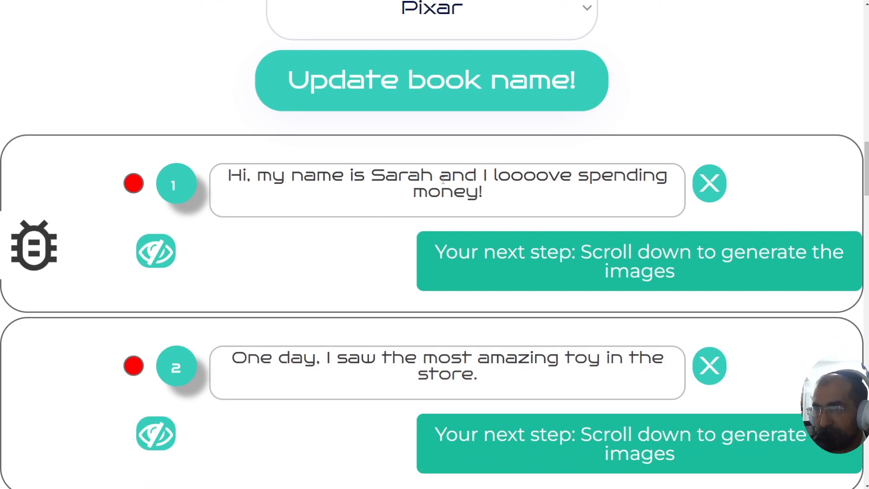
scroll(316, 255, "down", 3)
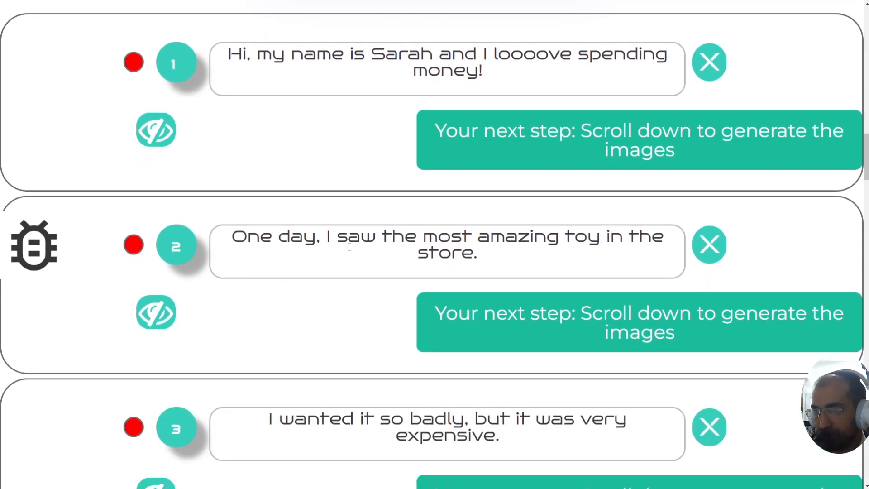
scroll(382, 290, "down", 3)
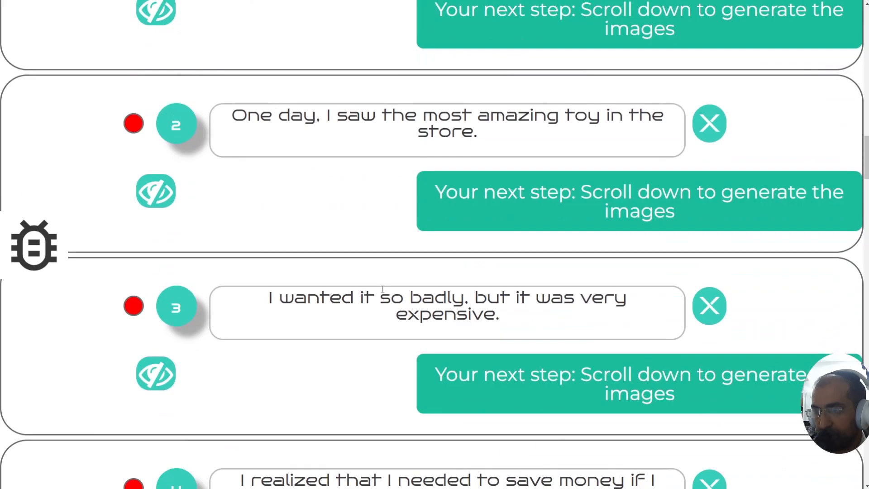
scroll(497, 285, "down", 4)
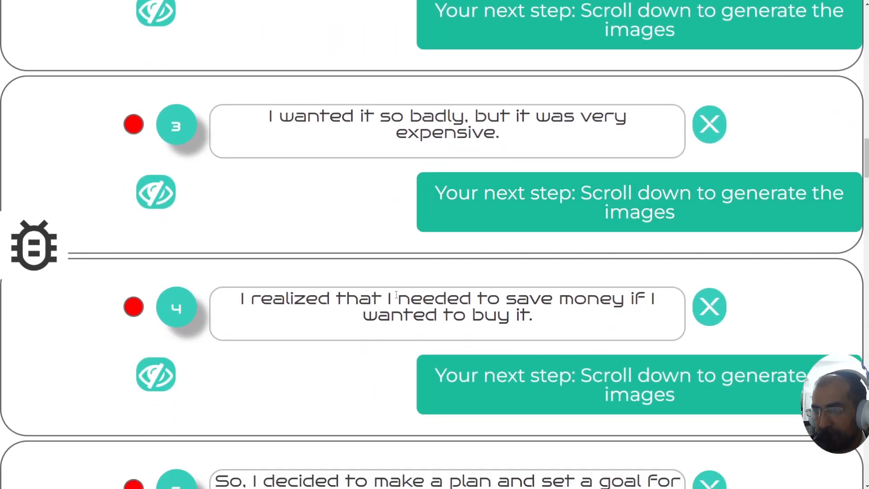
scroll(395, 294, "down", 4)
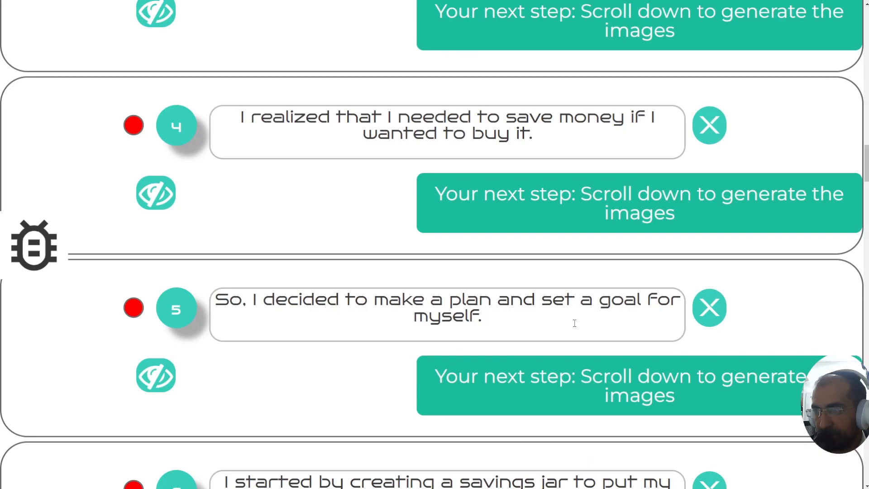
scroll(330, 282, "down", 5)
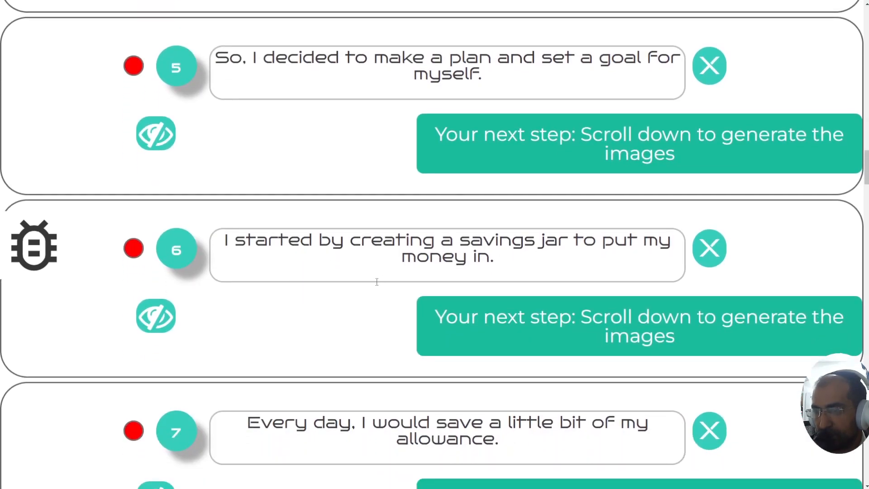
scroll(377, 282, "down", 20)
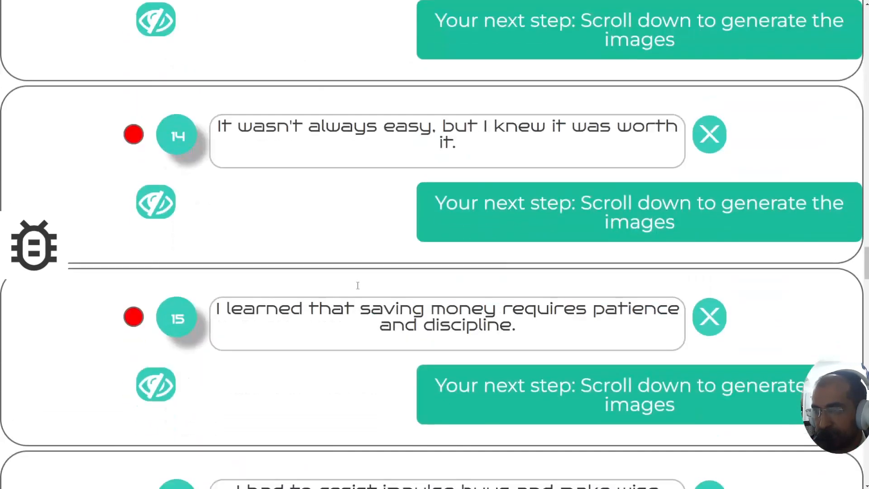
scroll(358, 285, "down", 3)
scroll(355, 286, "down", 4, "ctrl")
scroll(348, 290, "down", 5)
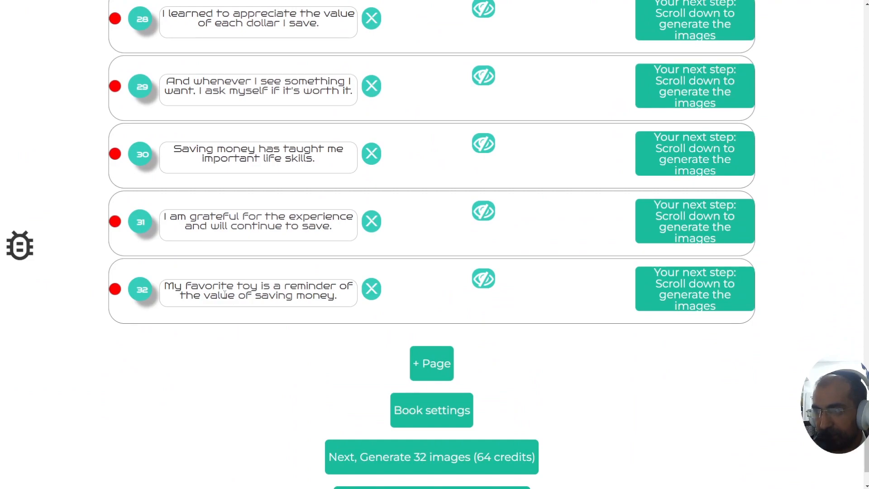
scroll(244, 310, "up", 12)
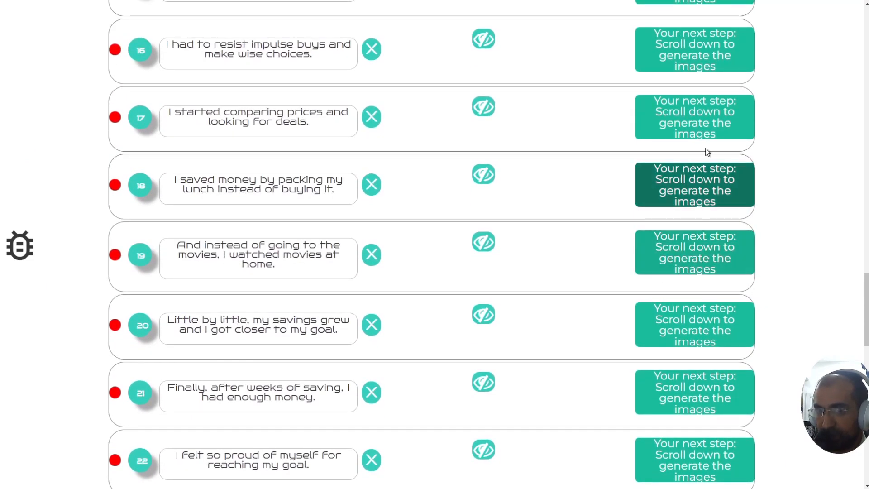
scroll(680, 127, "down", 18)
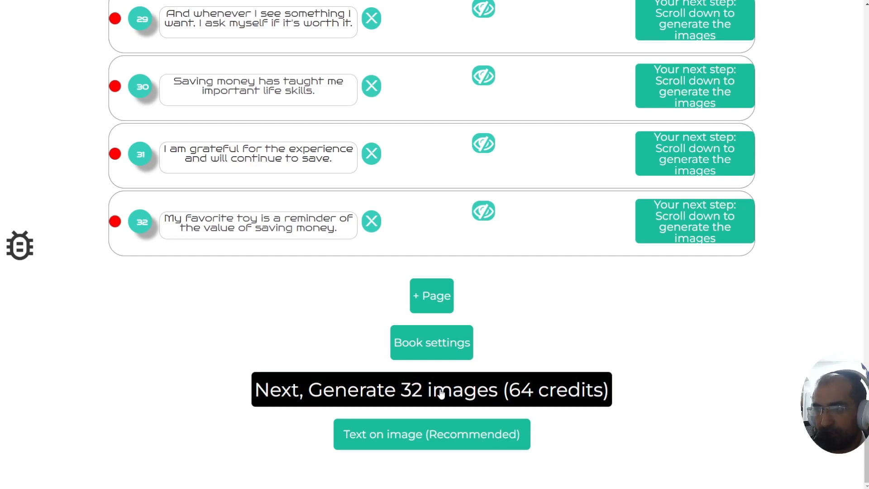
Step: Start generating images for all 32 pages (64 credits)
left_click(332, 391)
scroll(255, 378, "up", 15)
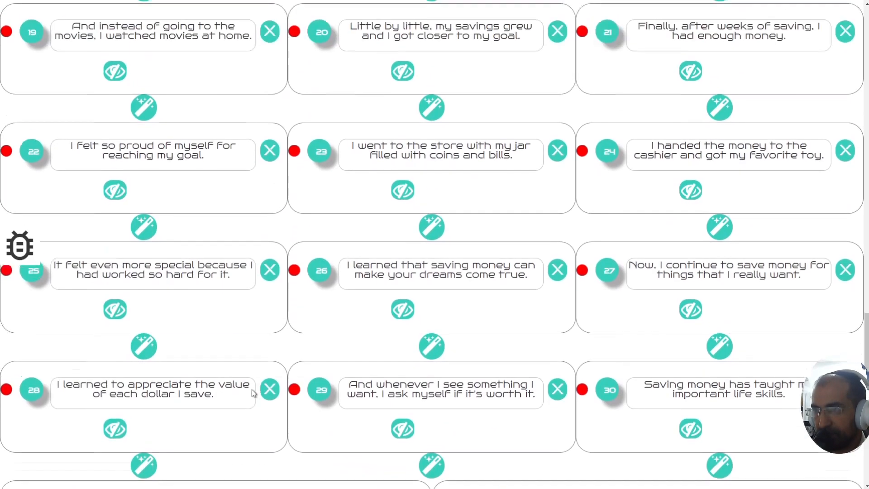
scroll(250, 397, "up", 13)
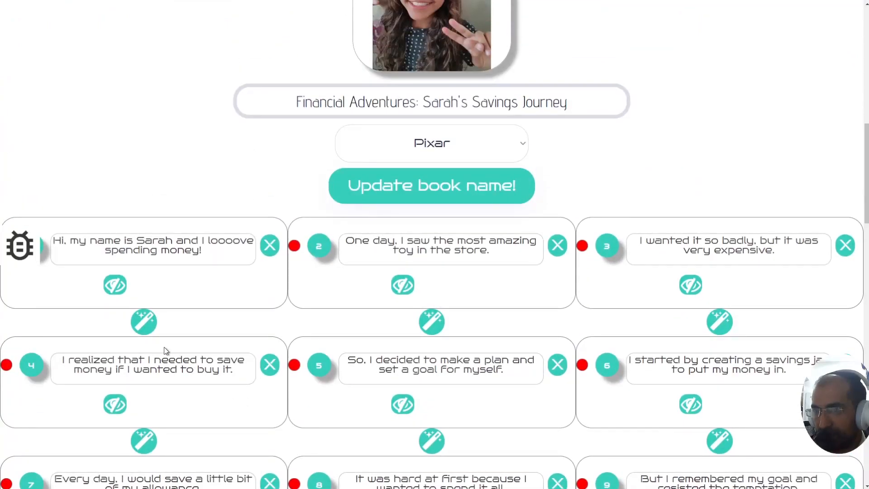
Step: Generate page 2's illustration with its wand and zoom the browser in twice
left_click(425, 329)
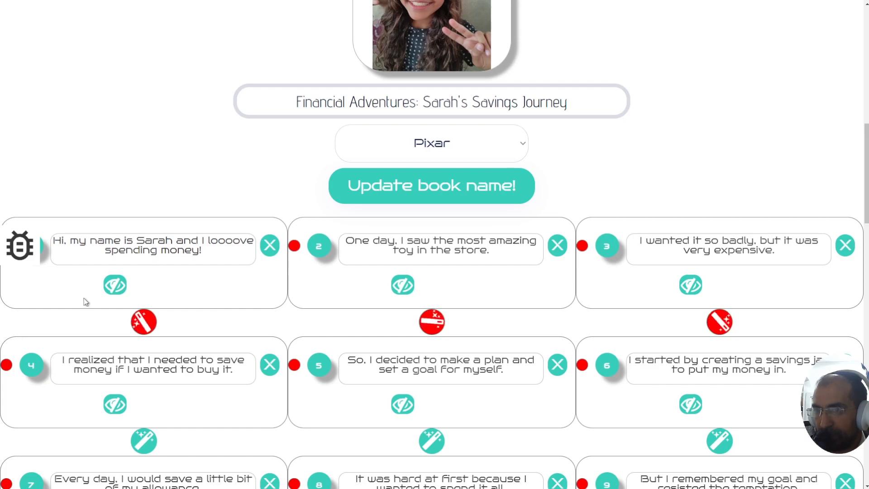
scroll(190, 306, "down", 3)
scroll(190, 302, "down", 1)
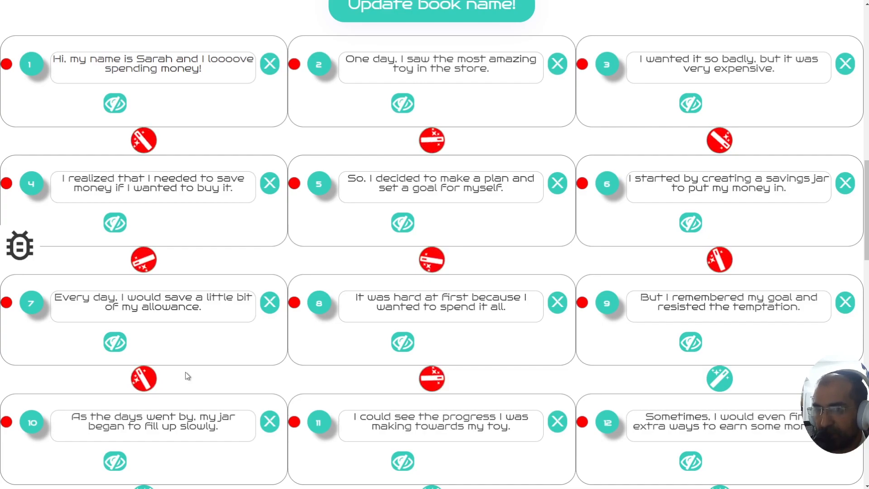
scroll(186, 371, "up", 3)
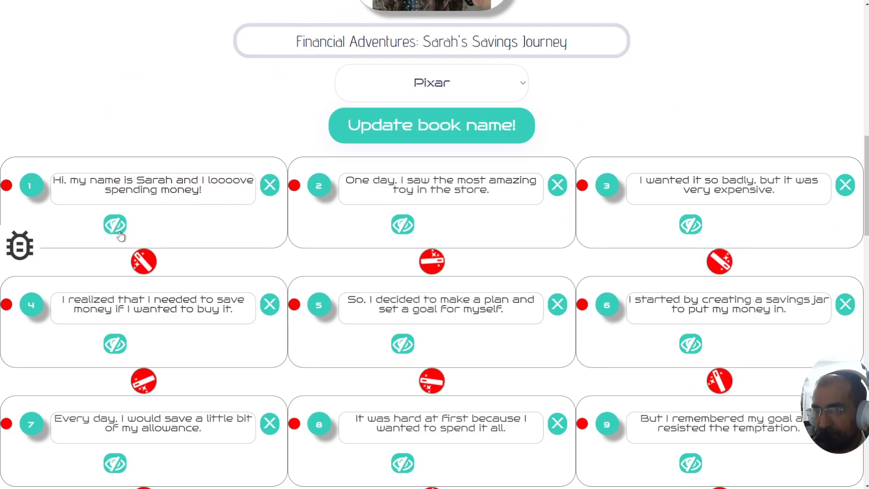
key("ctrl+plus")
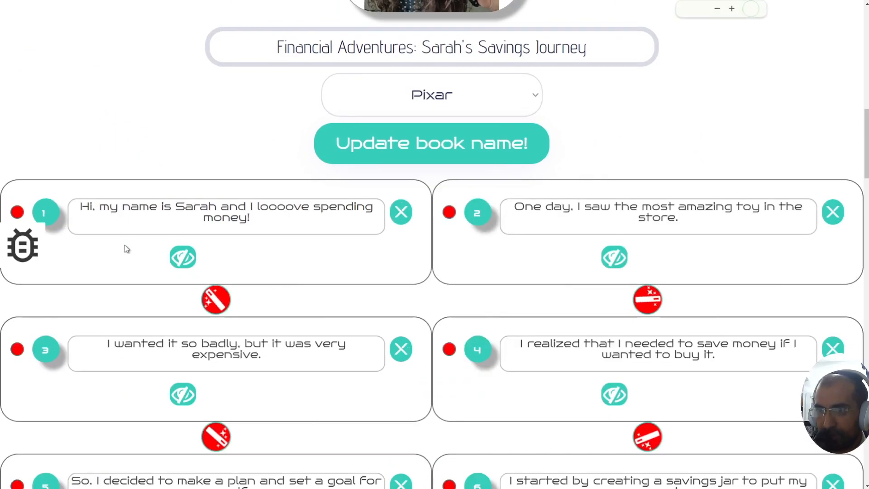
key("ctrl+plus")
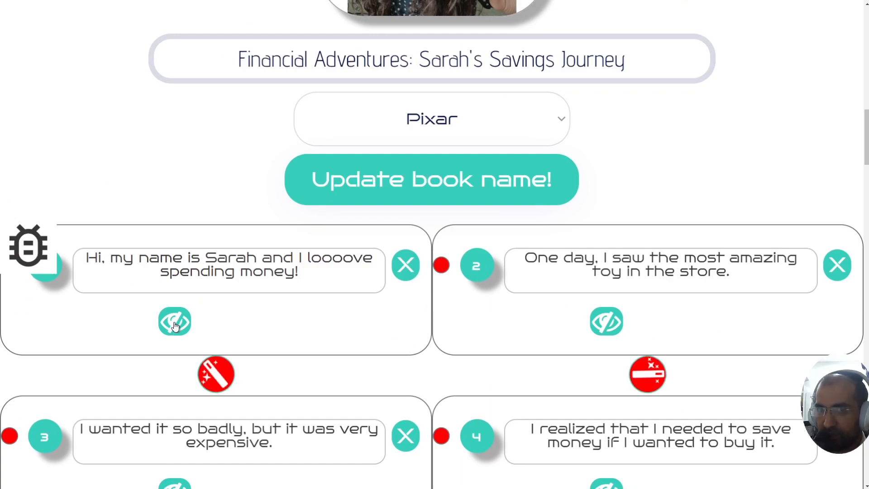
Step: Show page 1's scene description and change its opening 'He' to 'She'
scroll(172, 323, "down", 1)
scroll(171, 323, "up", 1)
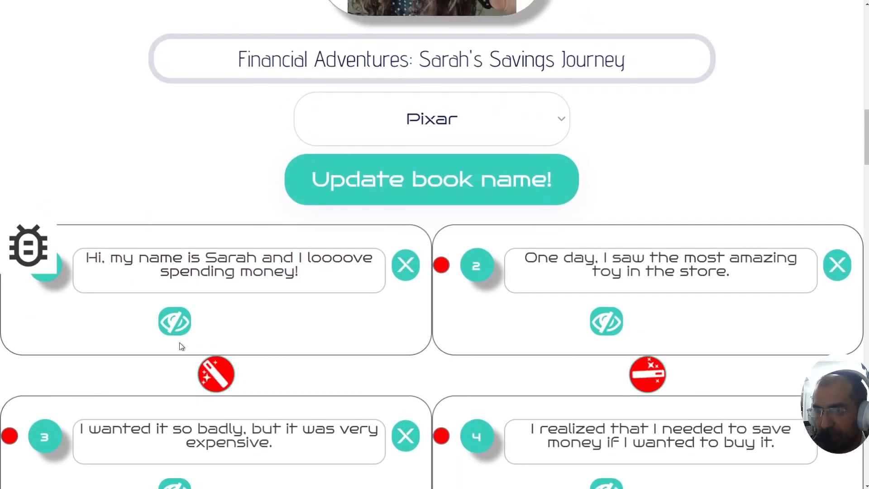
left_click(186, 320)
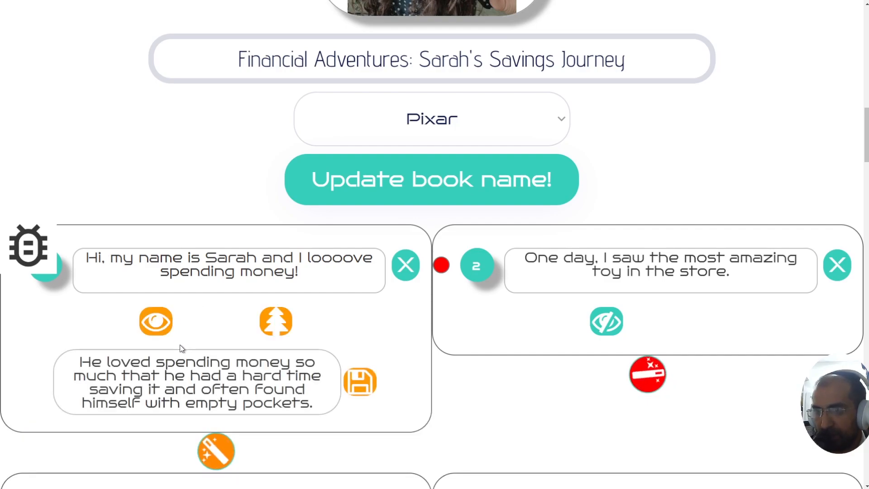
scroll(180, 347, "down", 1)
left_click_drag(80, 302, 312, 343)
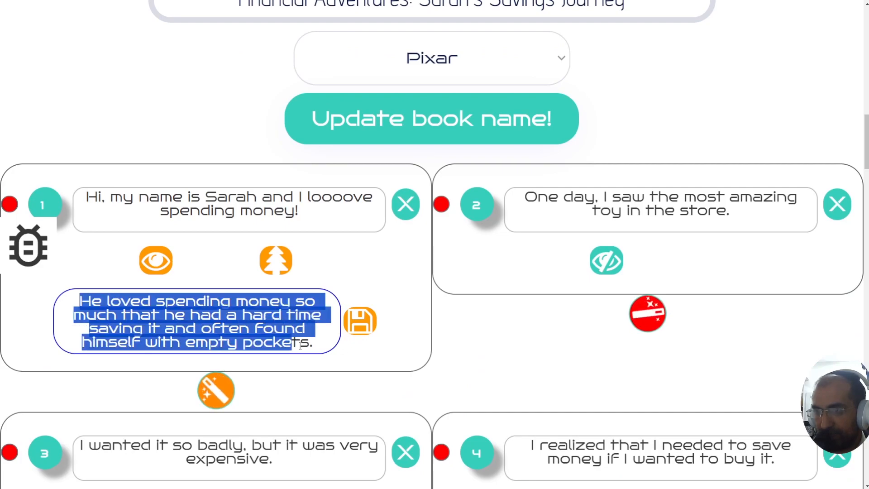
left_click(312, 343)
left_click_drag(78, 302, 103, 302)
left_click(102, 304)
left_click(103, 303)
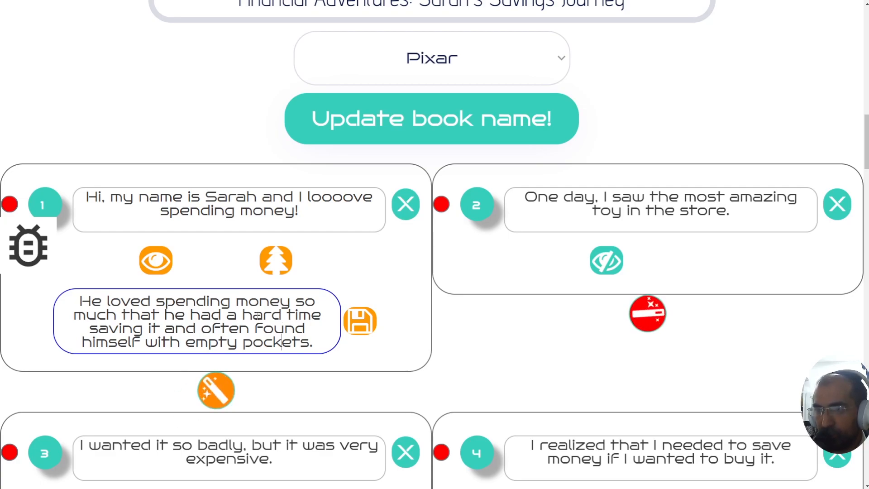
left_click_drag(93, 301, 81, 302)
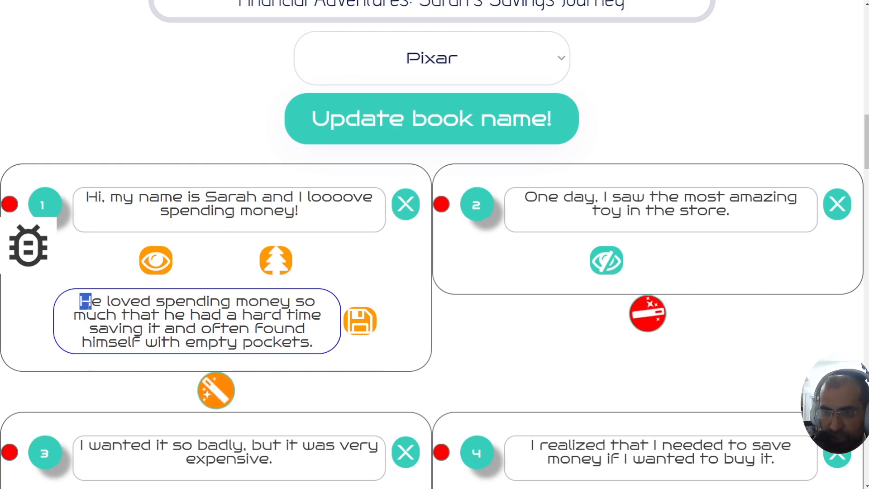
type("She")
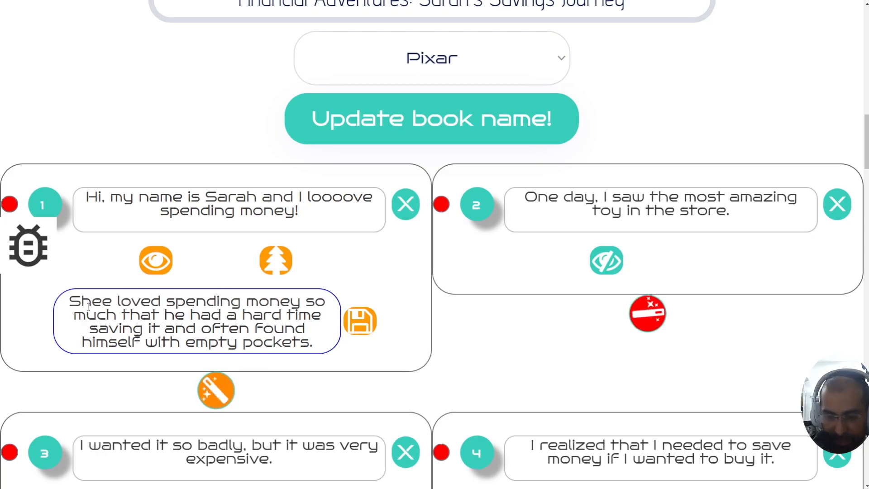
key("Delete")
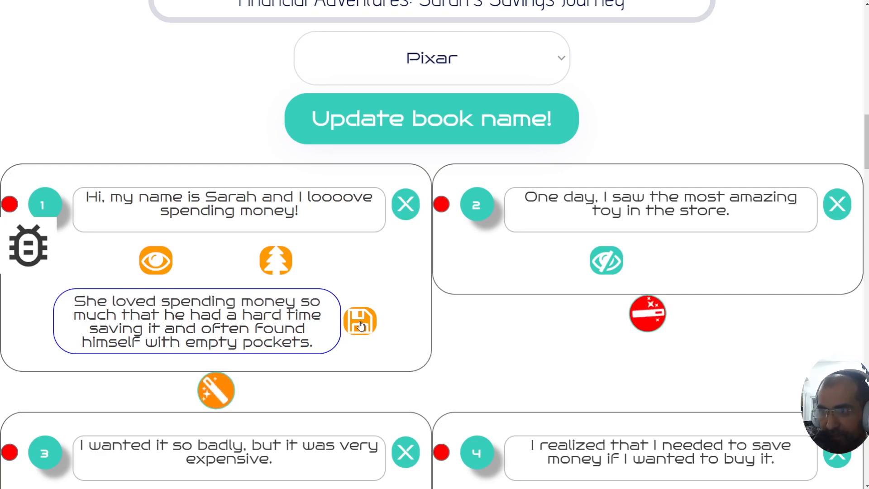
Step: Change 'he' to 'she' in 'that he had' and save the description
double_click(172, 313)
type("she")
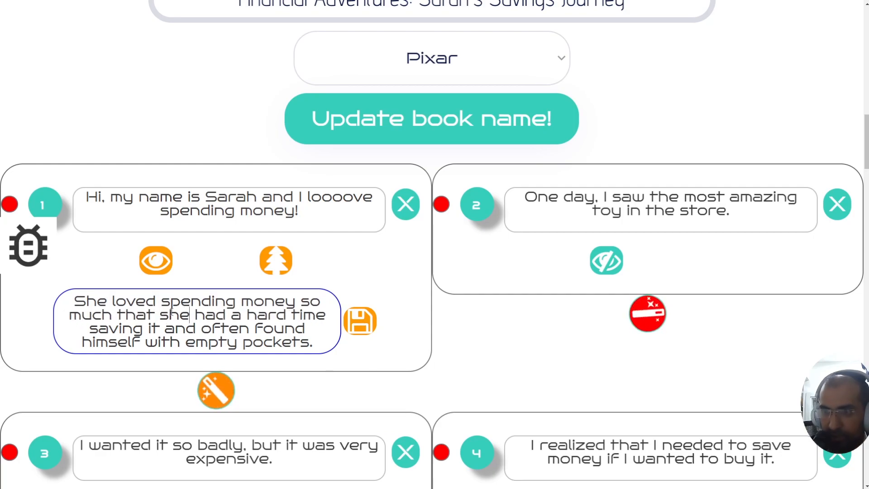
left_click(361, 322)
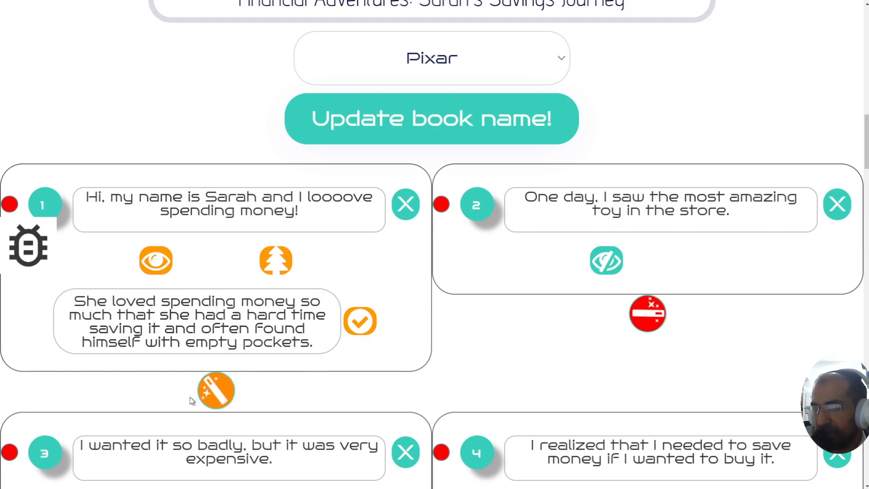
Step: Select text in page 1's description and caption until the caption's Save button appears
scroll(293, 353, "down", 4)
scroll(293, 354, "down", 3)
scroll(293, 354, "up", 5)
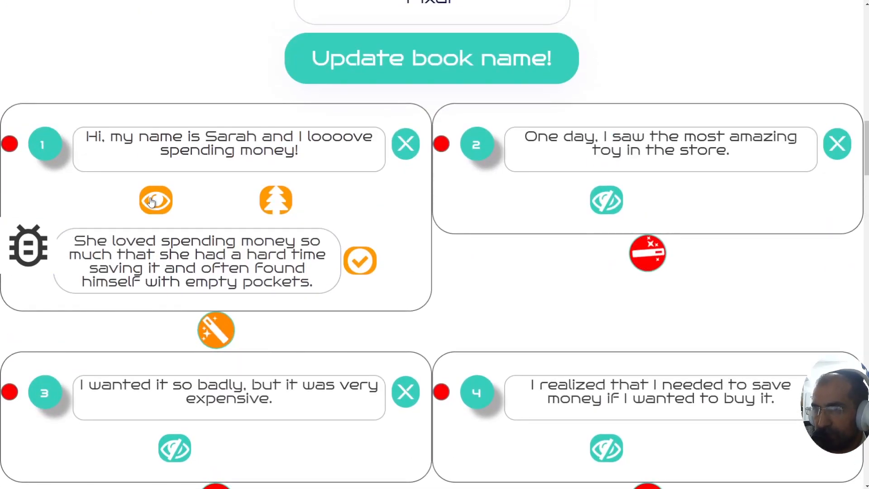
left_click(76, 243)
left_click_drag(74, 243, 190, 253)
left_click(318, 283)
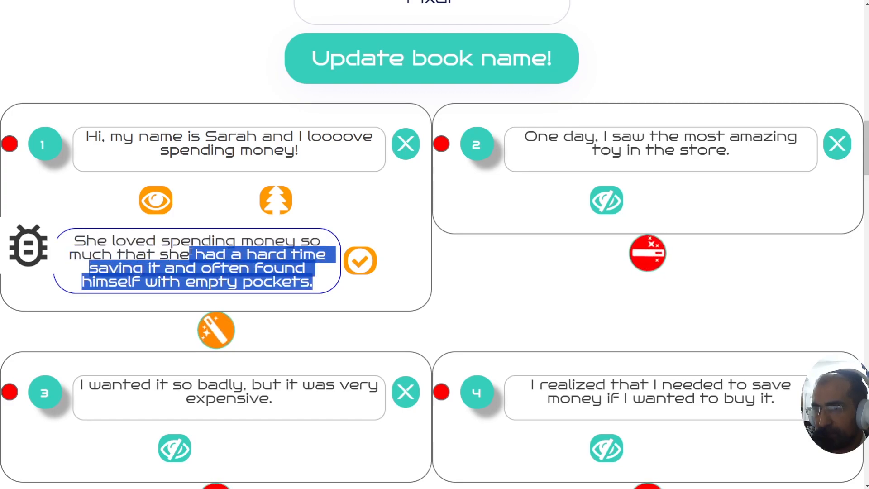
left_click(190, 253)
left_click_drag(105, 136, 277, 158)
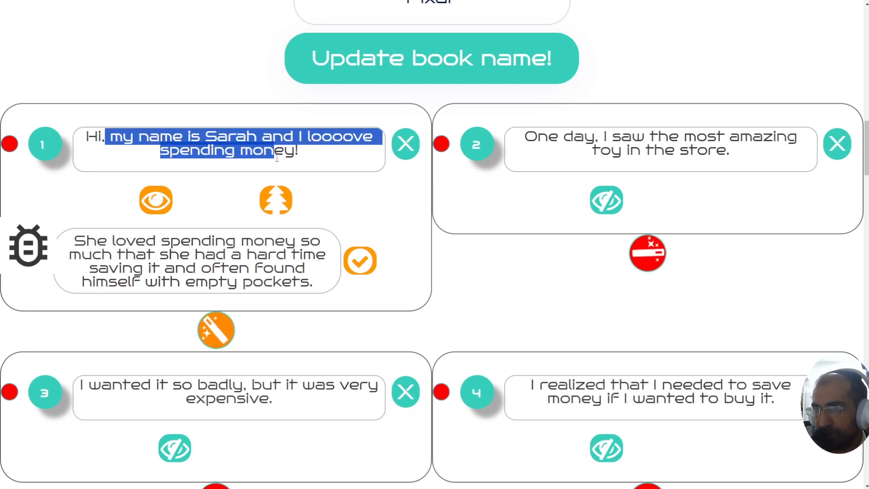
left_click(278, 158)
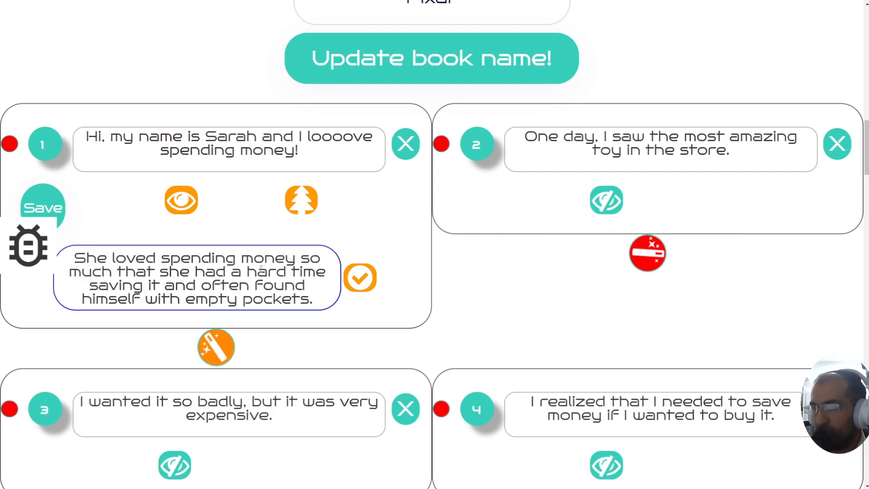
scroll(263, 281, "down", 10)
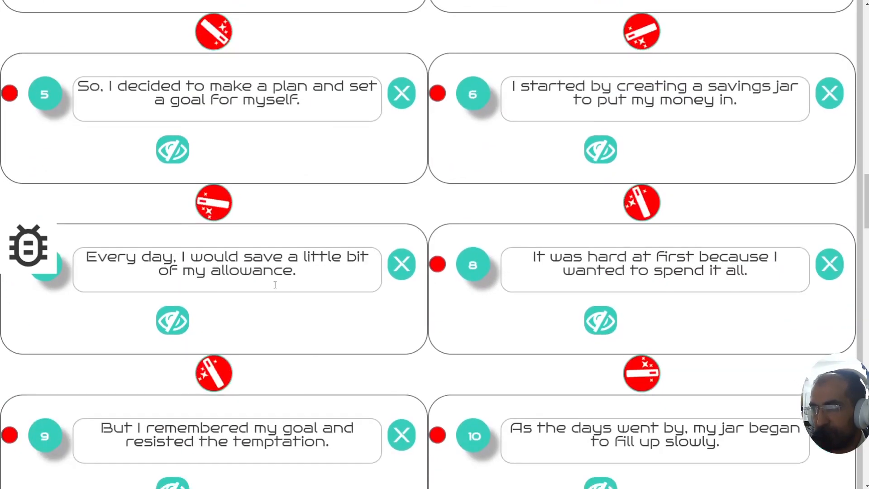
Step: Scroll through the generated page illustrations and back up to page 1
scroll(405, 283, "down", 20)
left_click_drag(866, 308, 846, 150)
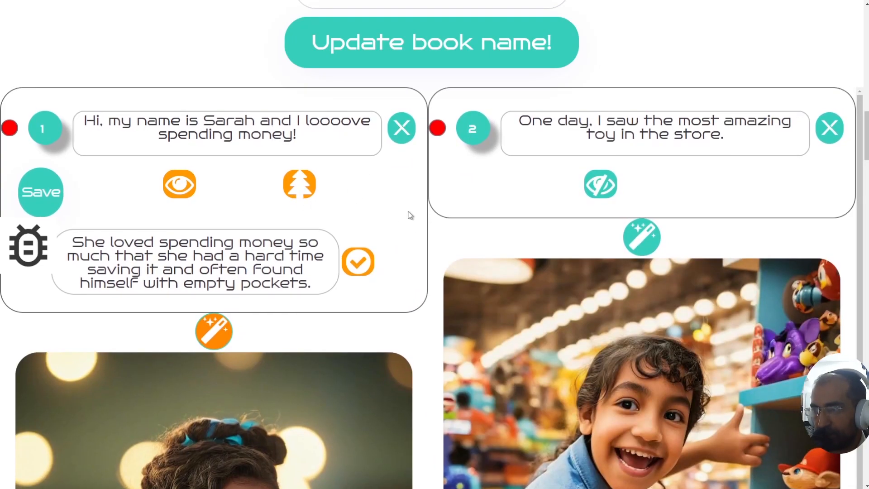
left_click_drag(866, 156, 866, 184)
scroll(302, 92, "up", 5)
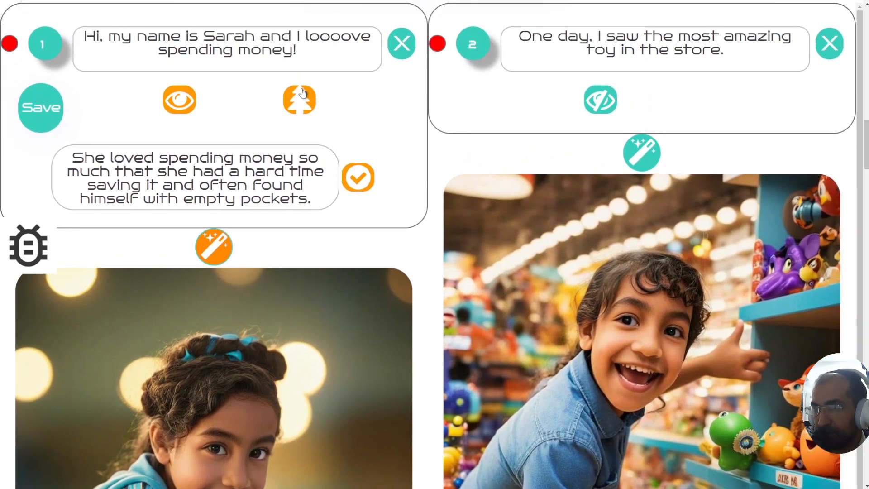
Step: Read and dismiss the tree icon's unique-branch explanation
mouse_move(302, 97)
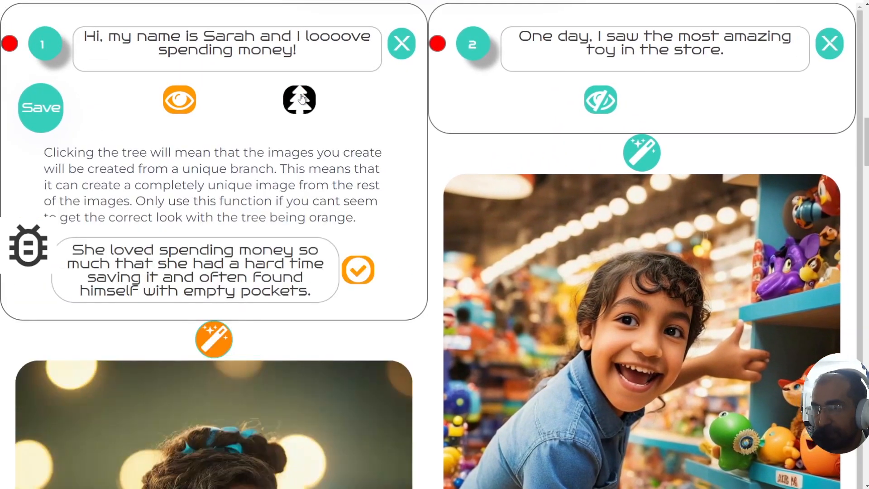
left_click_drag(45, 154, 364, 218)
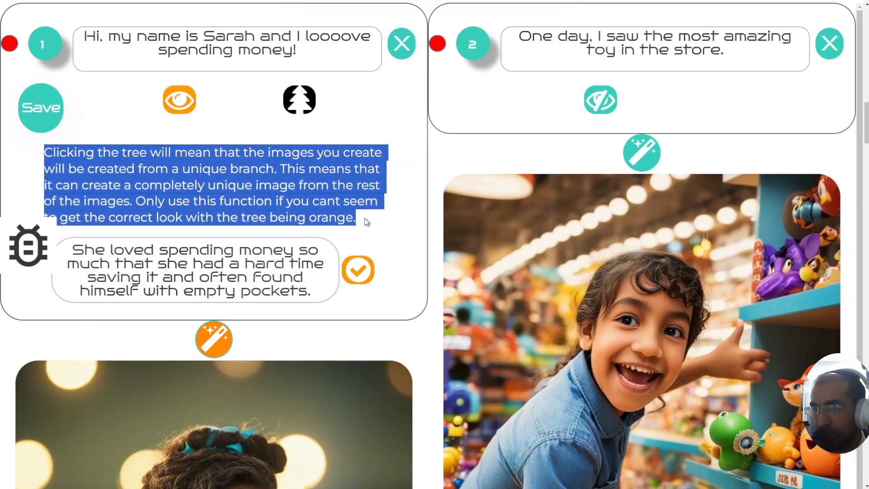
left_click(220, 201)
scroll(220, 201, "down", 1)
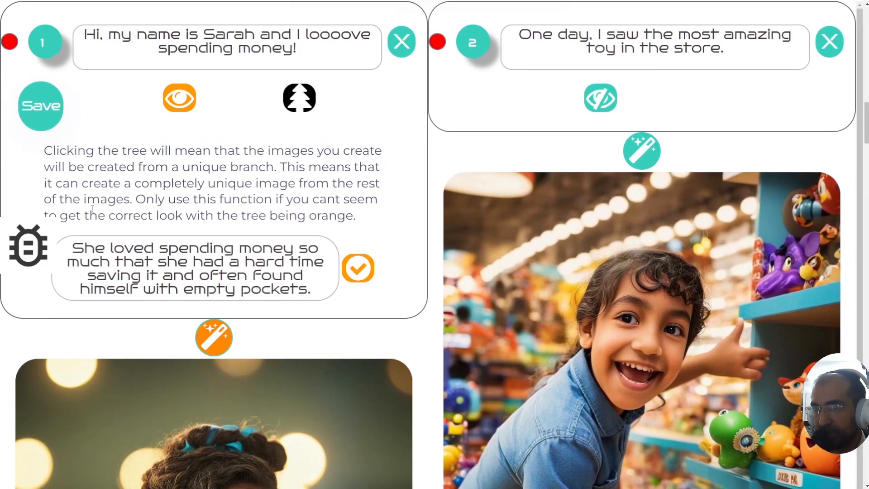
left_click_drag(90, 218, 276, 218)
left_click(277, 221)
left_click(307, 109)
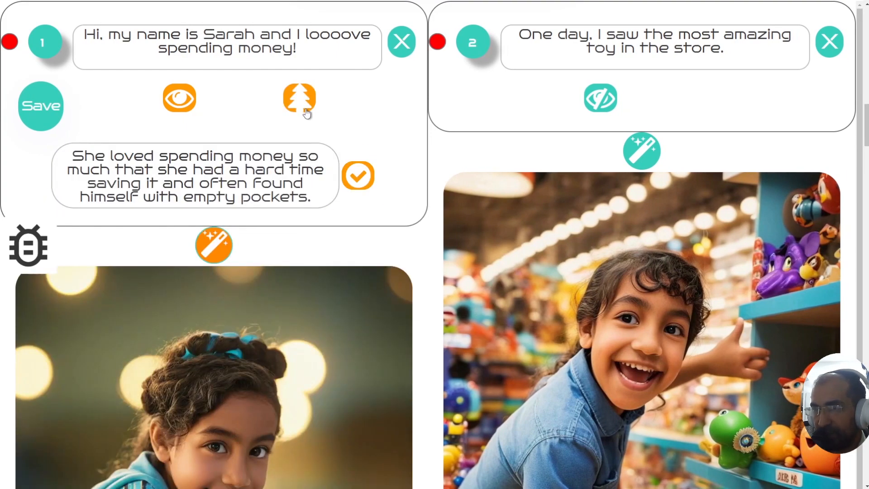
Step: Hide page 1's image description using its eye icon
left_click(178, 106)
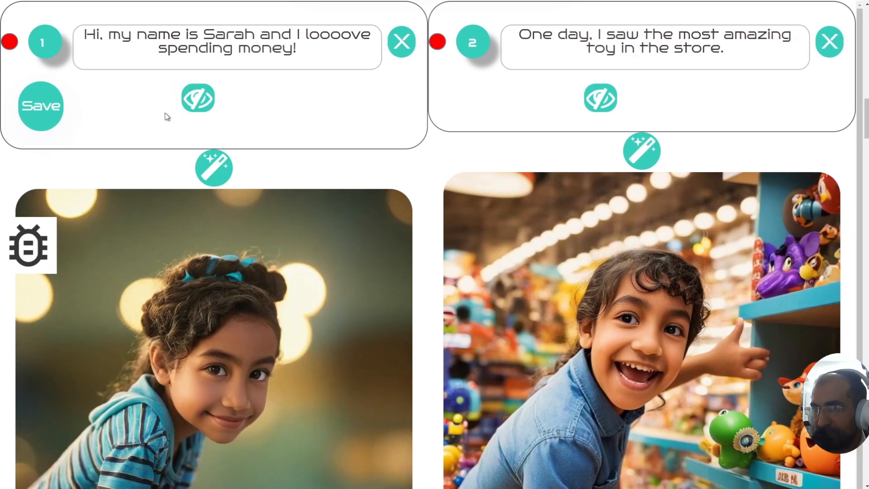
left_click(195, 112)
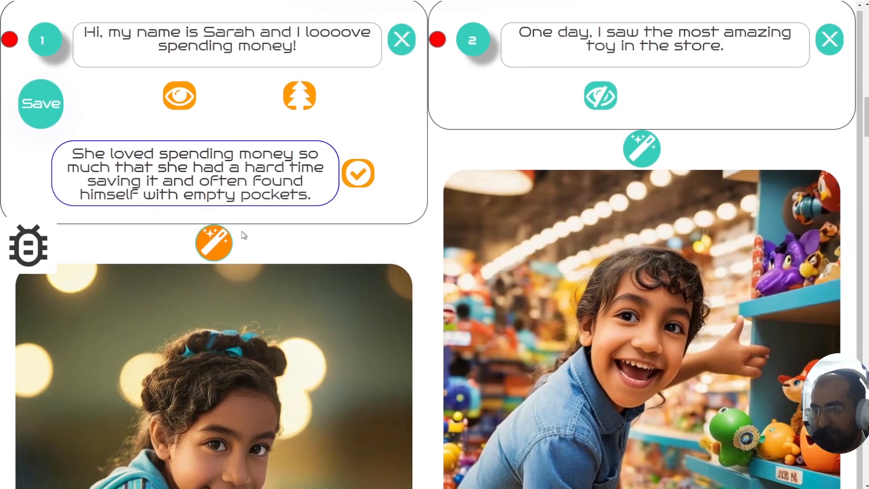
left_click(322, 261)
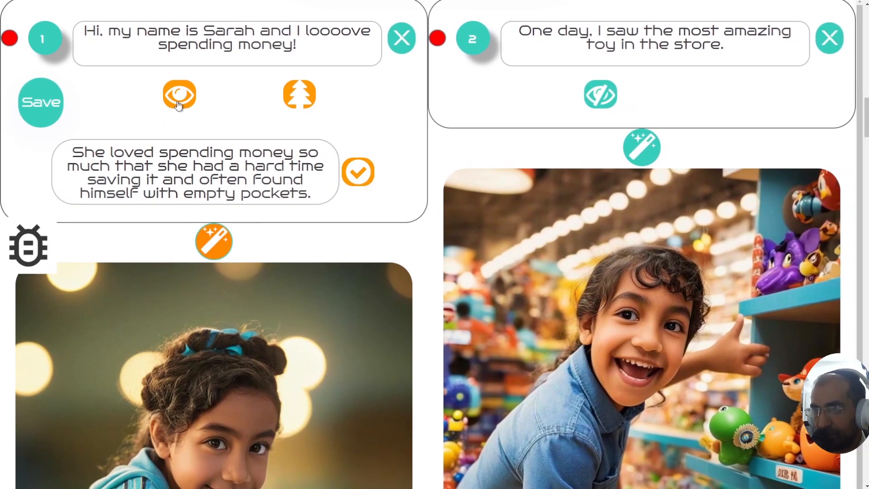
left_click(178, 105)
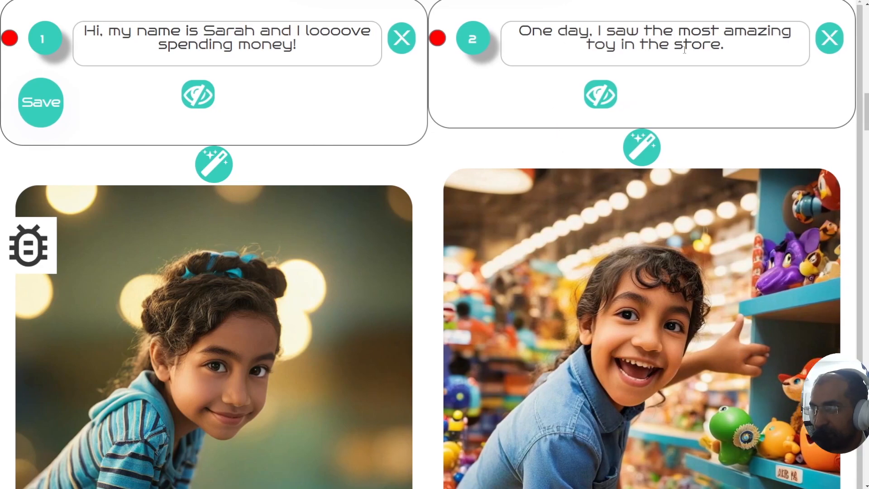
scroll(743, 187, "down", 3)
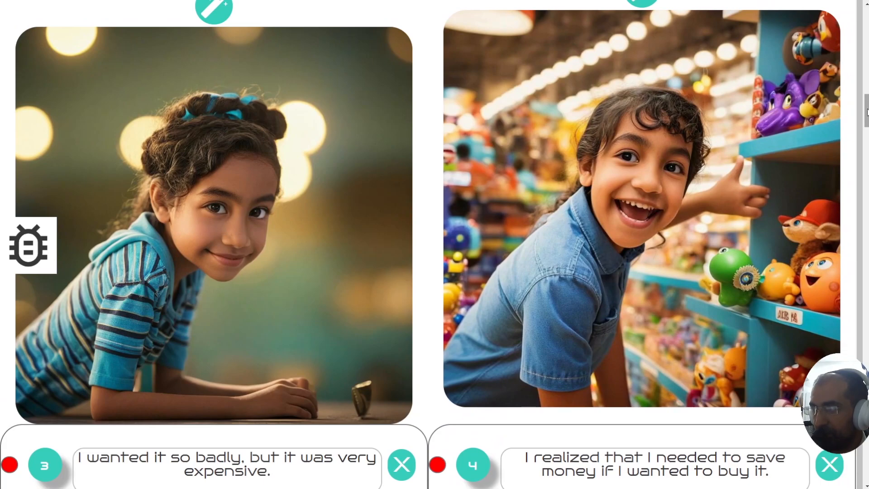
left_click_drag(866, 111, 866, 106)
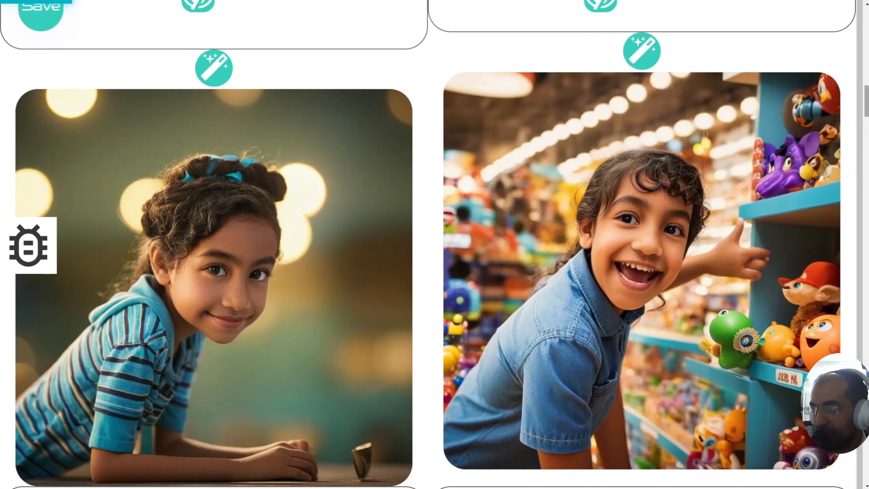
left_click_drag(867, 102, 866, 168)
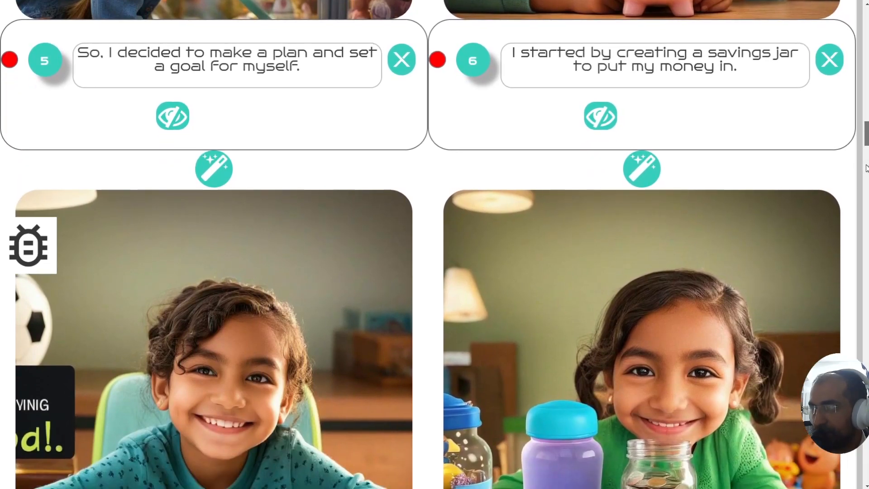
scroll(867, 180, "down", 10)
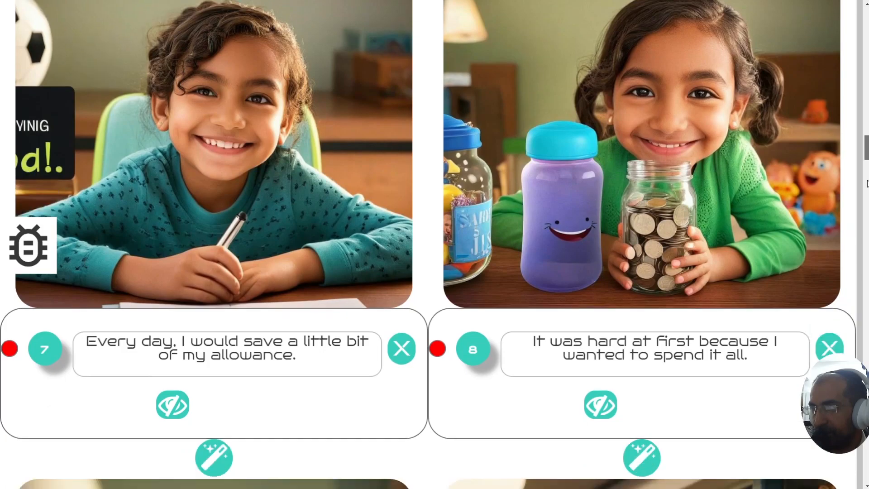
scroll(866, 180, "up", 3)
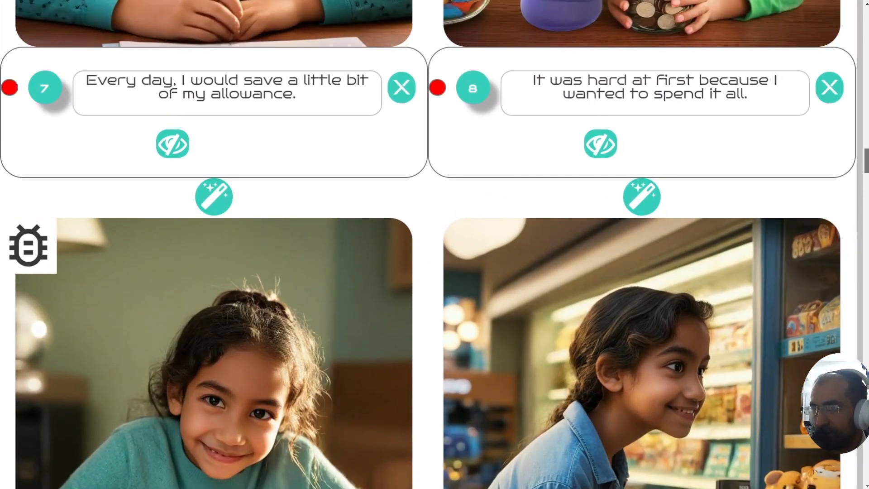
scroll(428, 244, "down", 1)
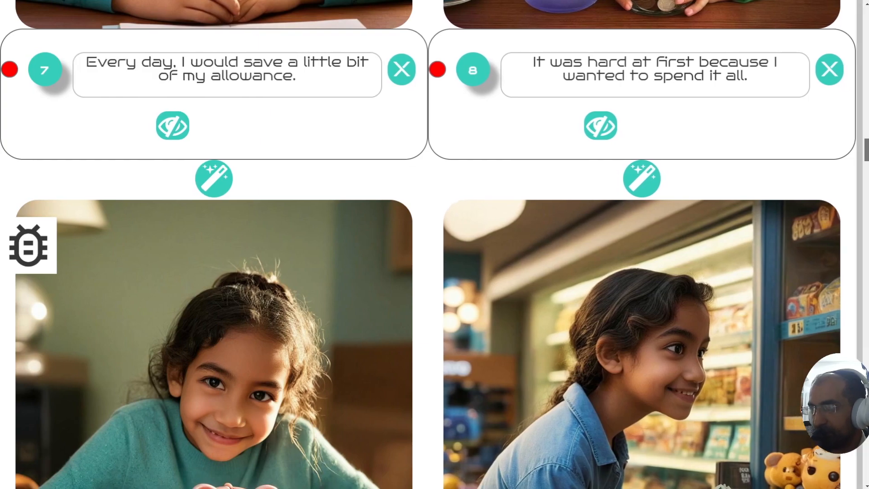
scroll(428, 245, "down", 4)
scroll(428, 245, "down", 7)
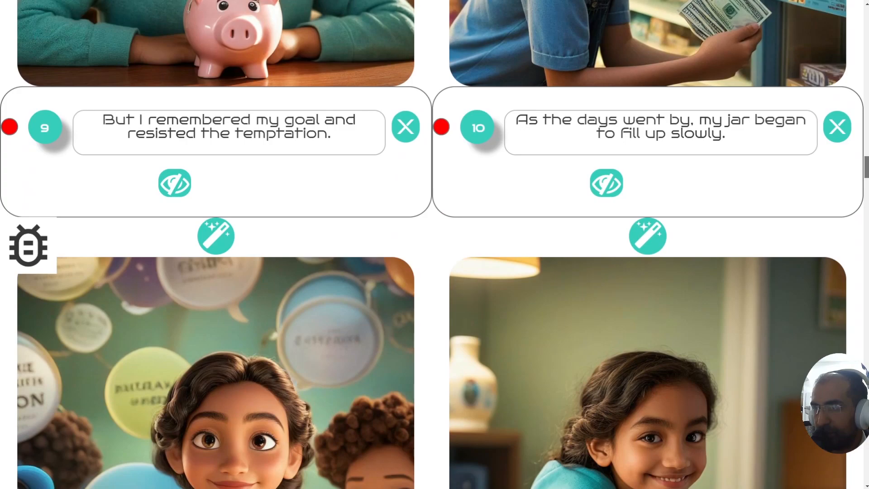
scroll(435, 244, "down", 4)
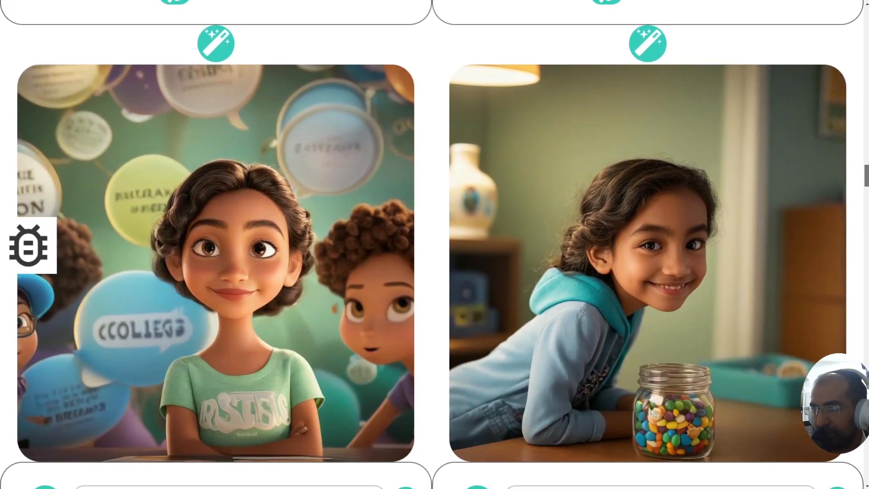
scroll(434, 244, "up", 3)
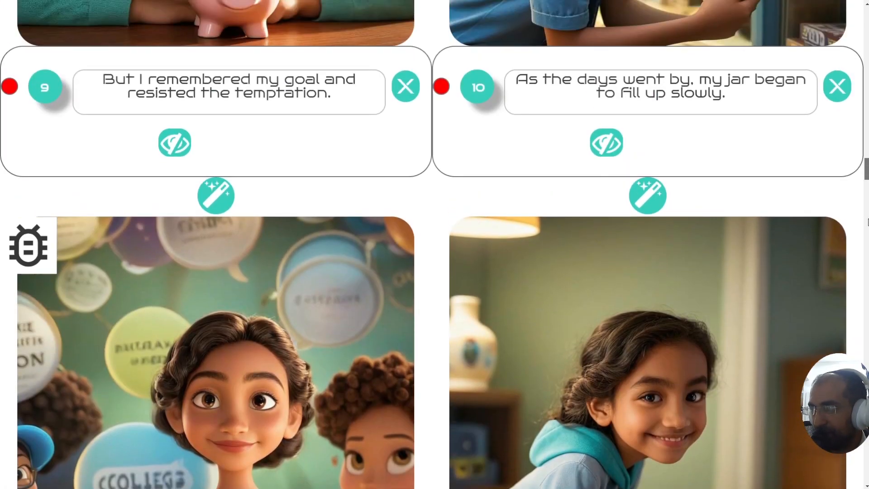
scroll(431, 244, "down", 6)
Step: Show page 10's glass-jar prompt and regenerate its illustration with the magic wand
scroll(777, 127, "up", 6)
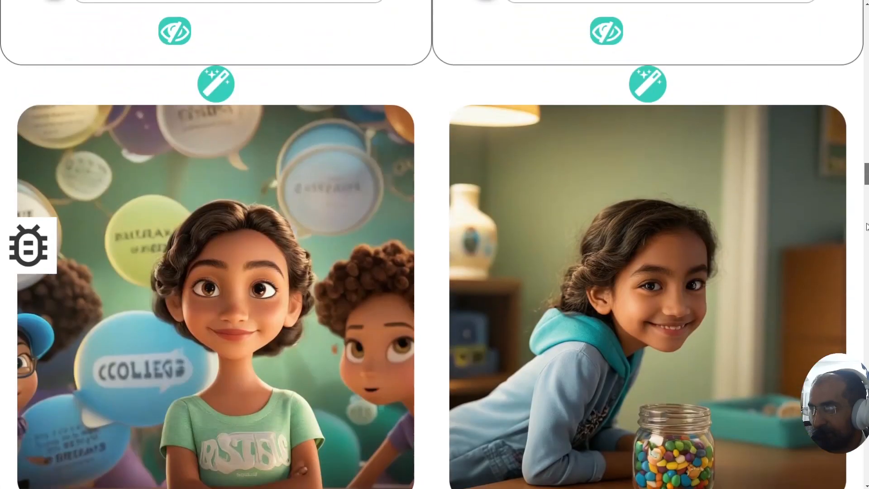
scroll(857, 209, "down", 3)
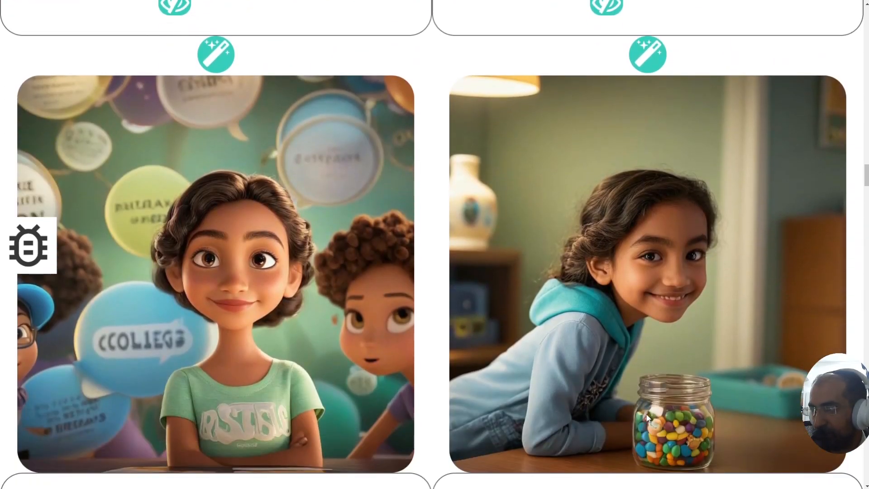
scroll(606, 63, "up", 2)
scroll(606, 62, "down", 1)
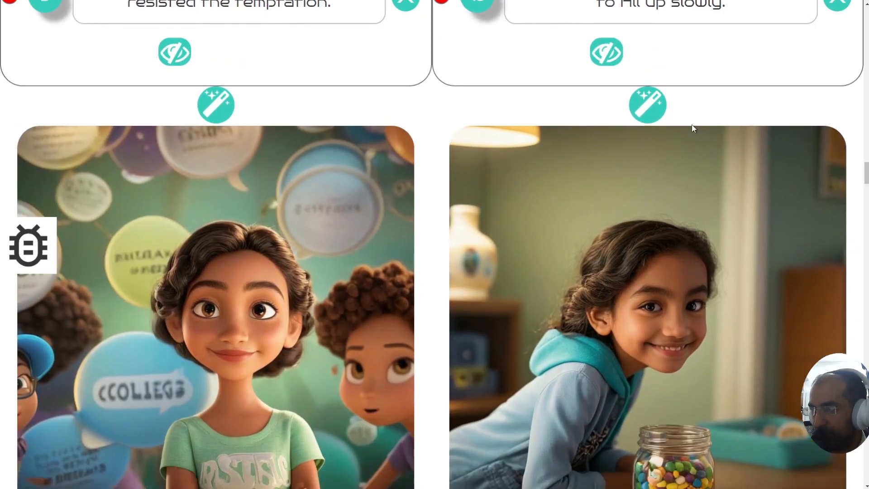
left_click(606, 62)
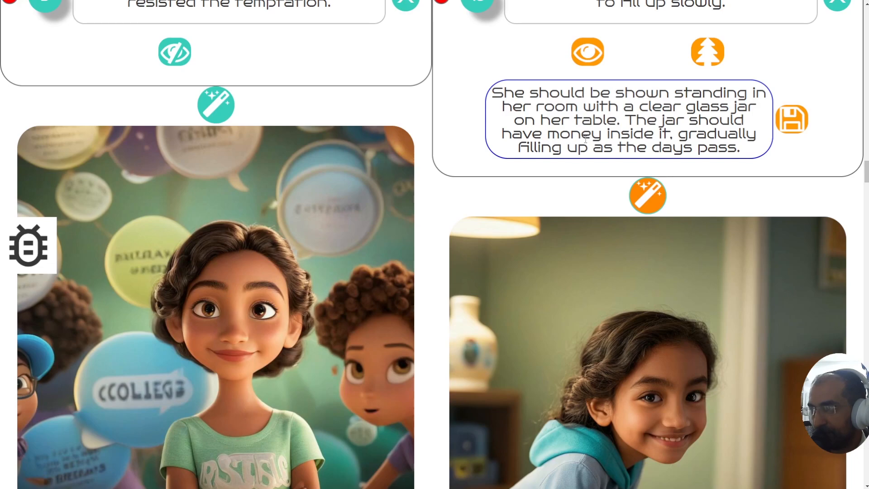
left_click(656, 196)
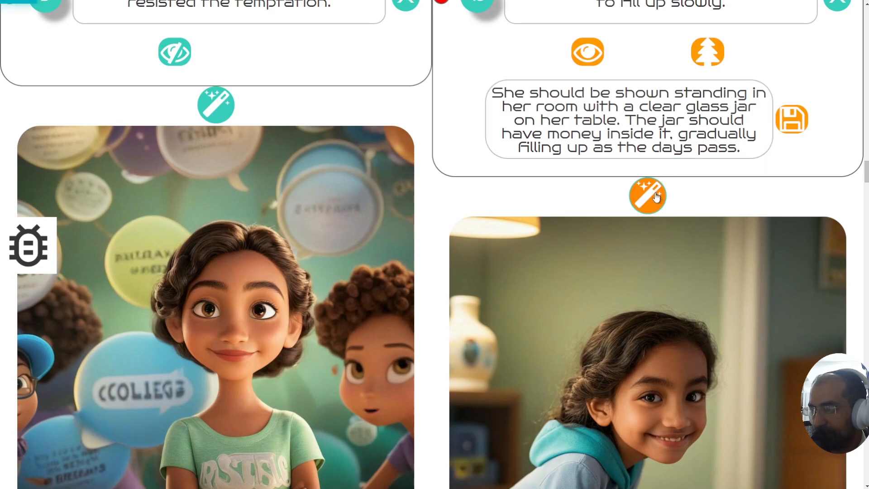
left_click_drag(865, 176, 859, 201)
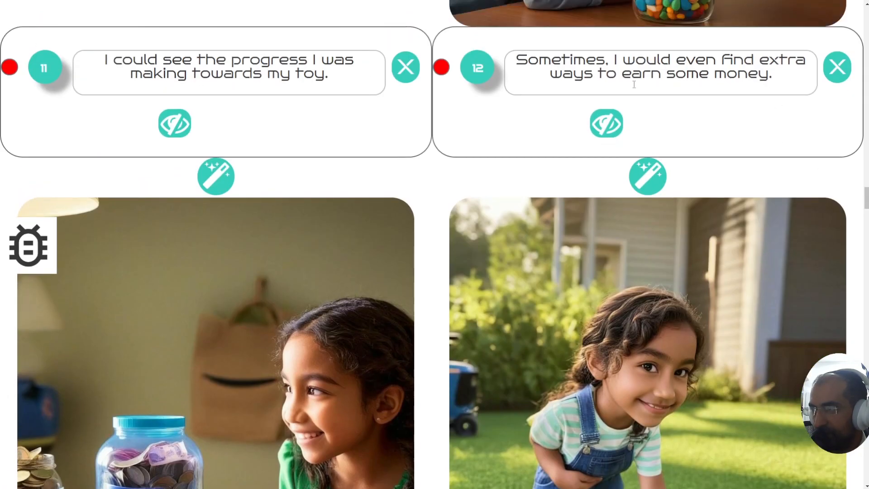
Step: Change page 12's image prompt so she is mowing the lawn for her parents, and save it
left_click(603, 123)
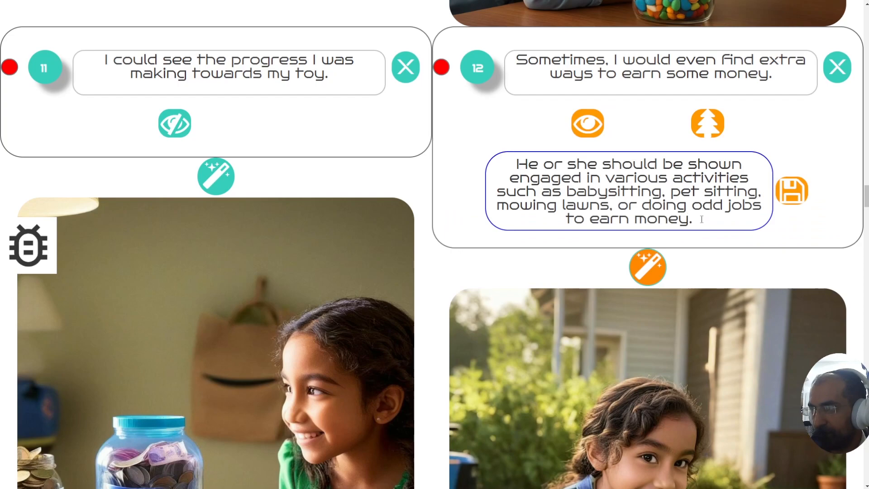
left_click_drag(691, 220, 585, 175)
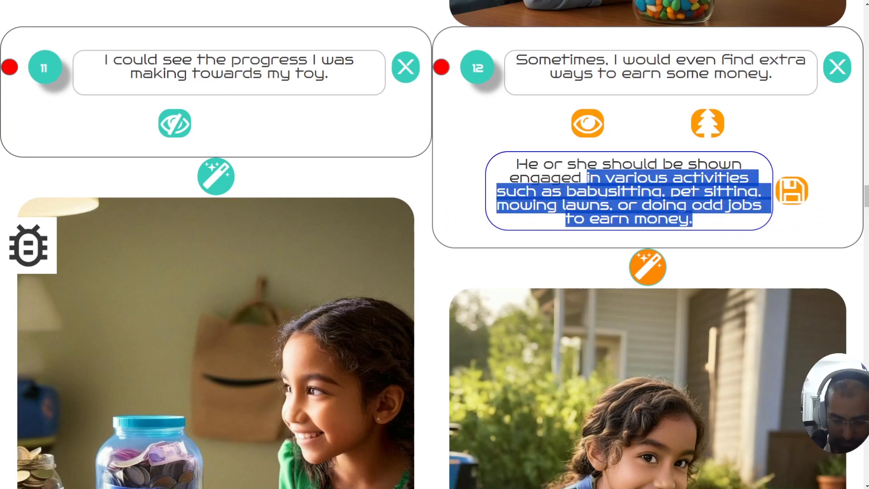
type("mowing the lawn ")
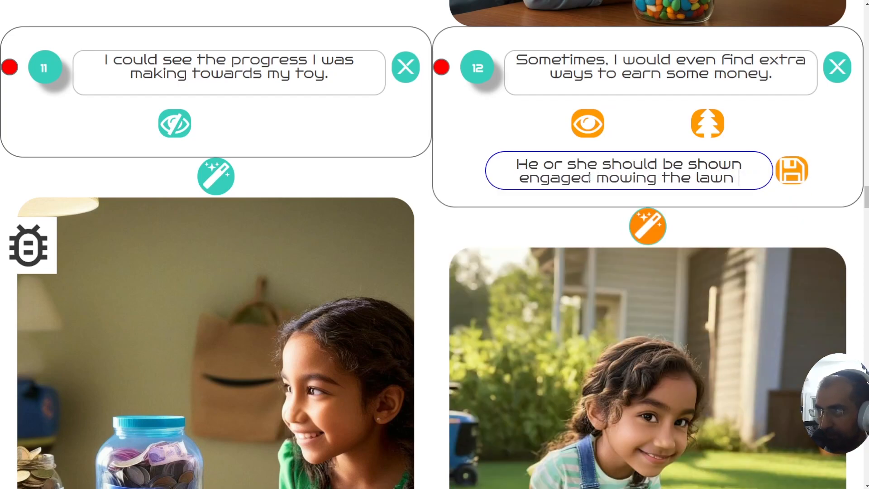
type("for her parents.")
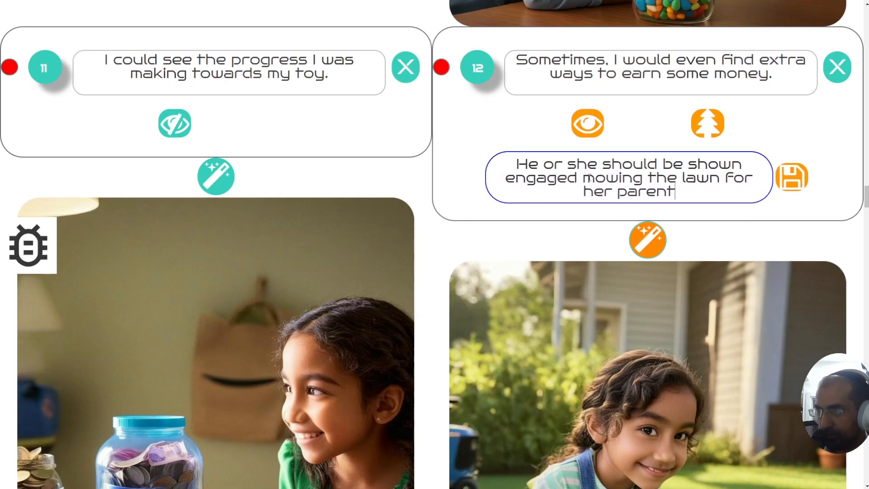
left_click(797, 178)
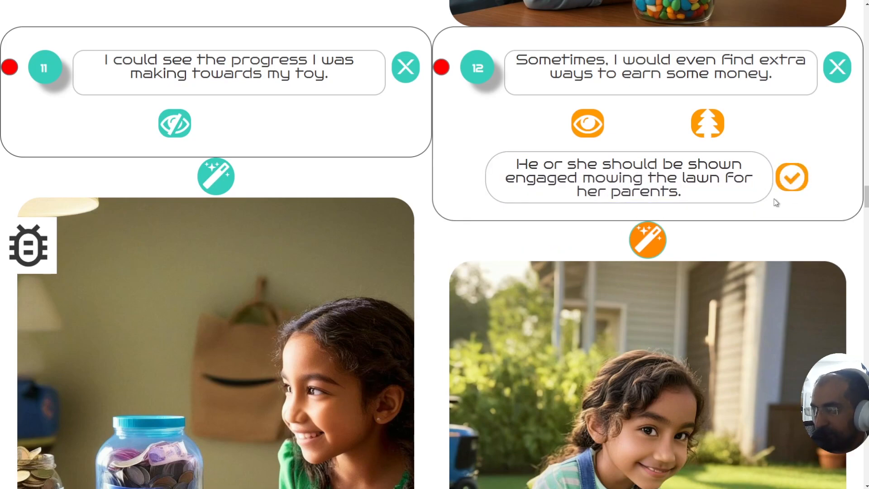
scroll(435, 244, "down", 12)
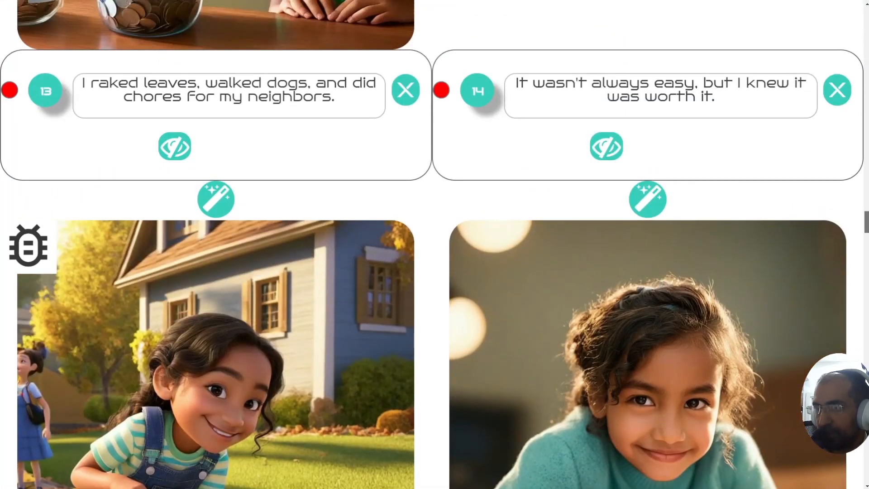
scroll(434, 244, "down", 2)
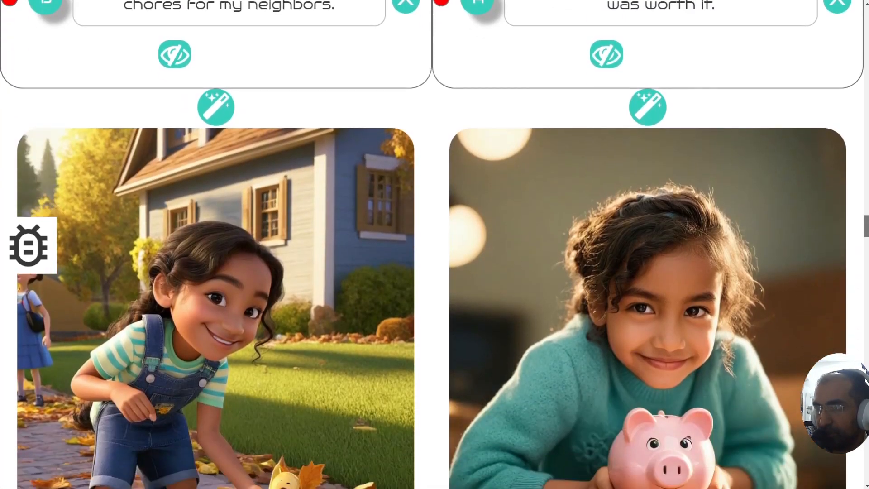
scroll(434, 244, "down", 3)
scroll(434, 244, "up", 6)
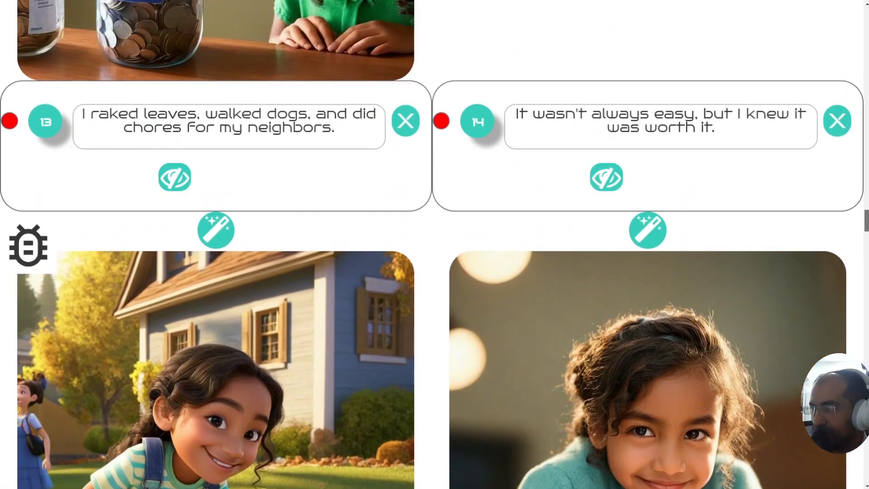
scroll(434, 245, "down", 8)
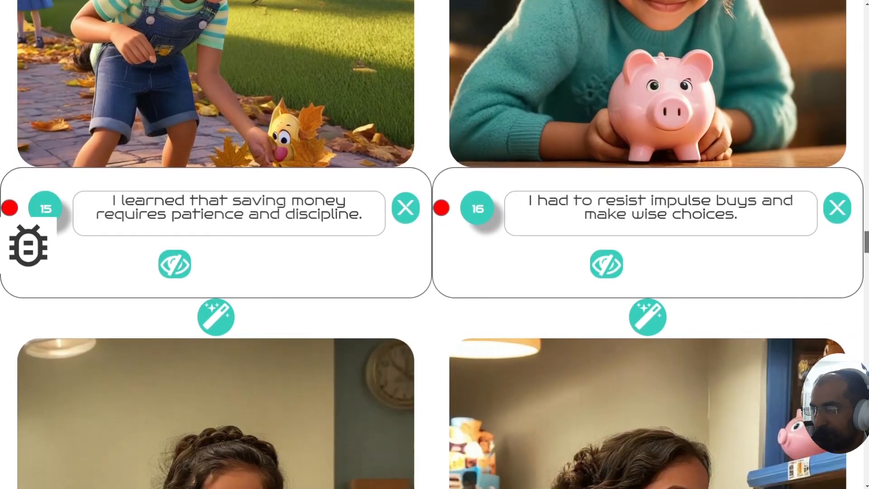
left_click_drag(866, 245, 866, 253)
scroll(434, 244, "up", 1)
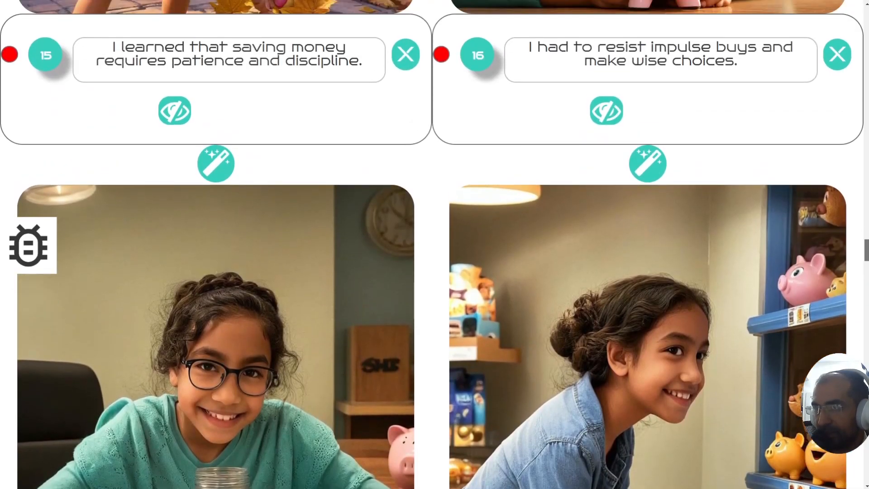
scroll(435, 244, "down", 3)
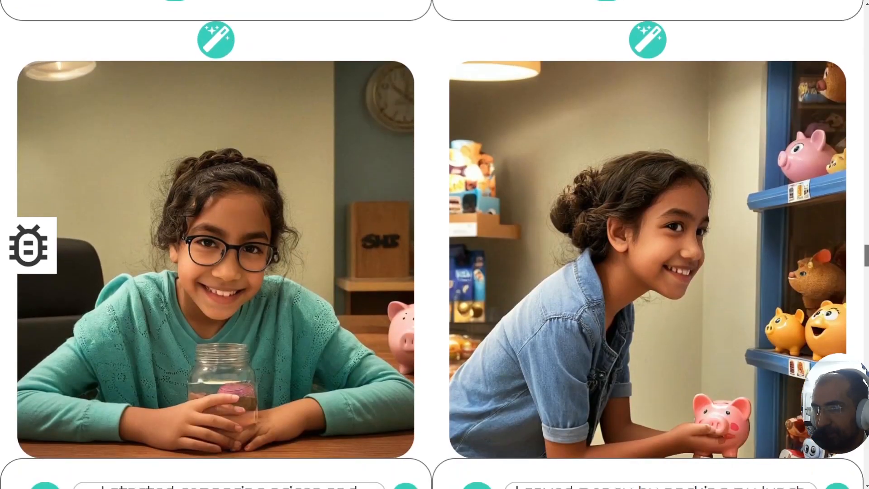
scroll(434, 244, "up", 3)
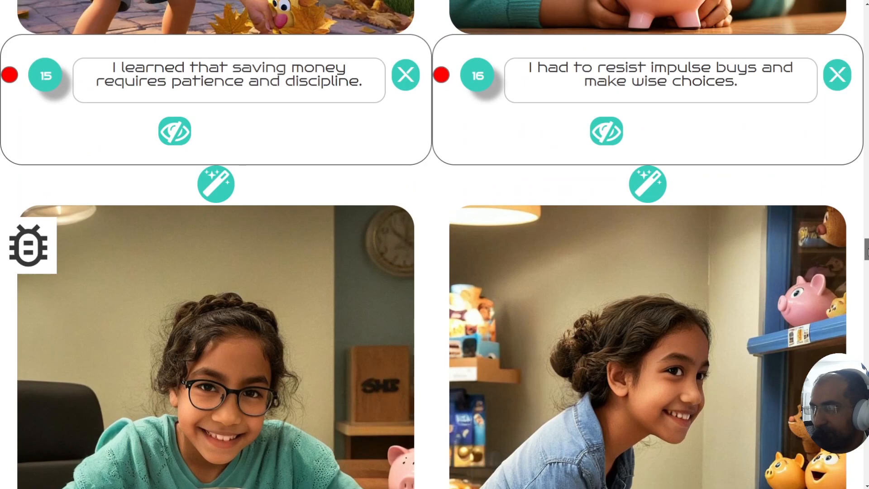
scroll(434, 244, "down", 5)
scroll(435, 245, "down", 10)
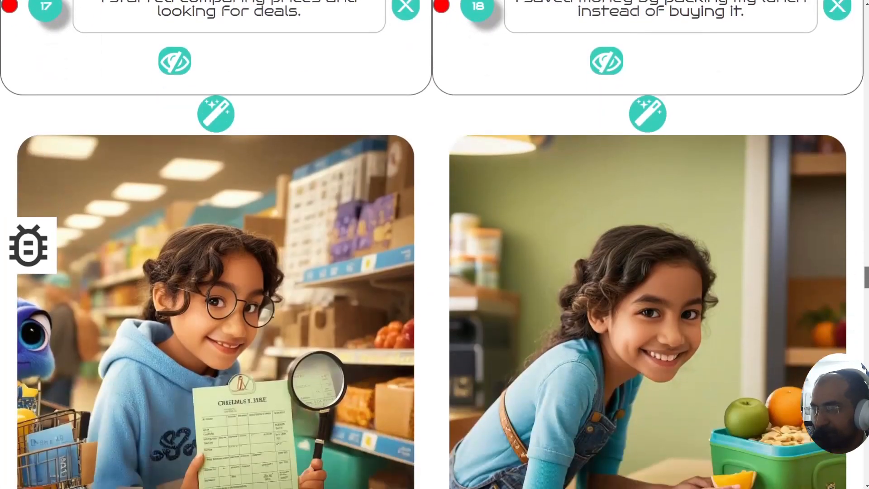
scroll(434, 245, "up", 2)
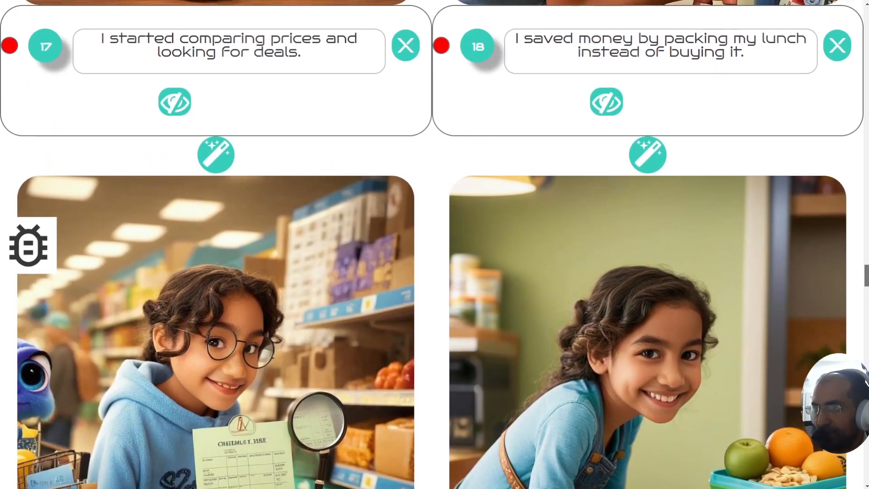
scroll(435, 245, "down", 1)
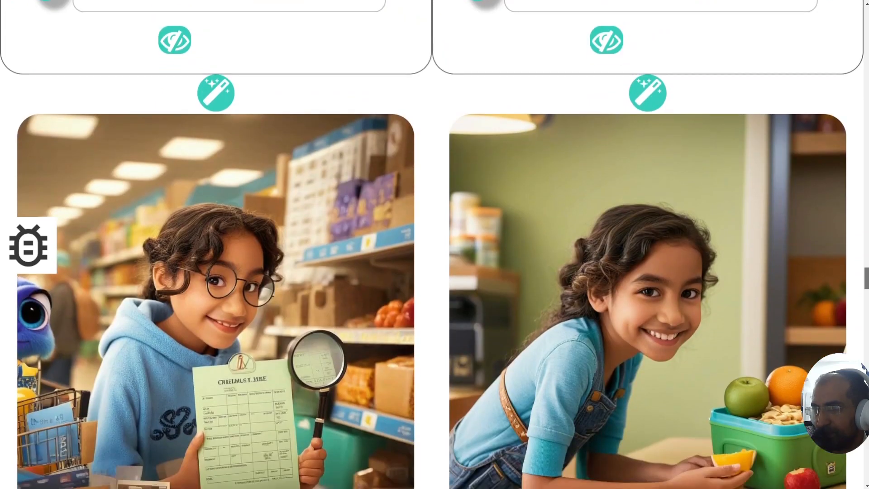
scroll(435, 244, "up", 3)
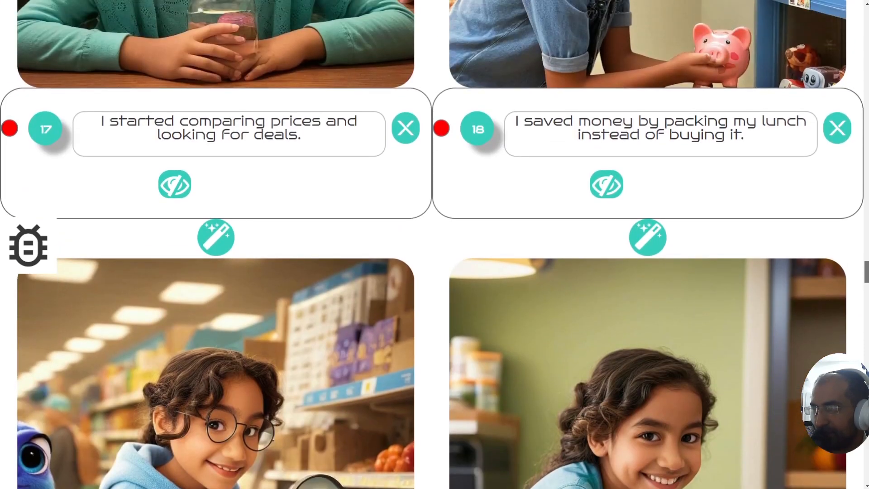
scroll(434, 244, "down", 2)
scroll(434, 244, "down", 5)
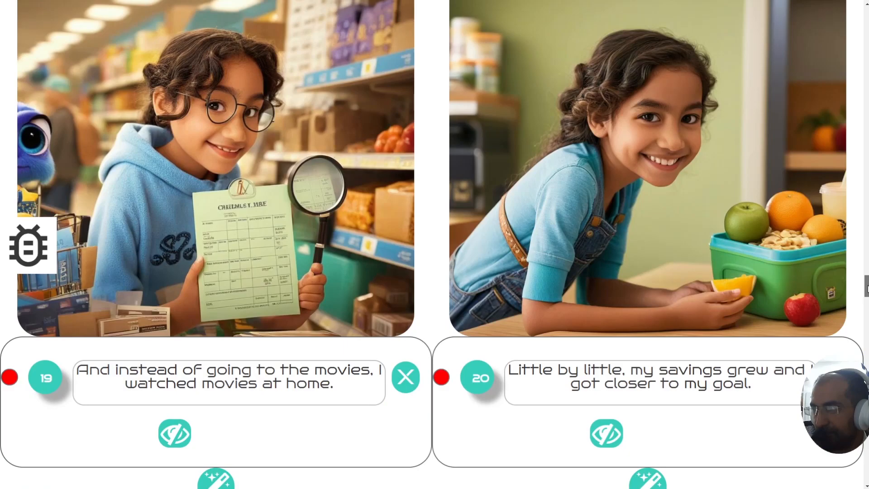
scroll(435, 245, "down", 8)
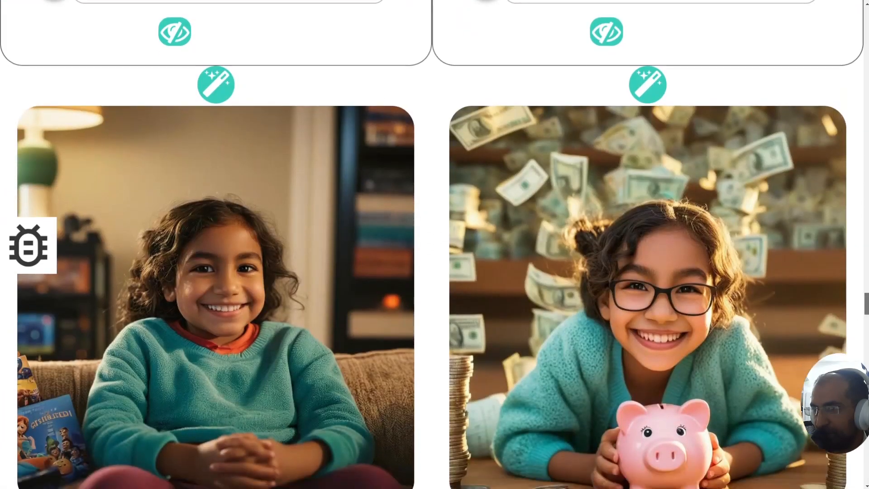
scroll(435, 245, "up", 4)
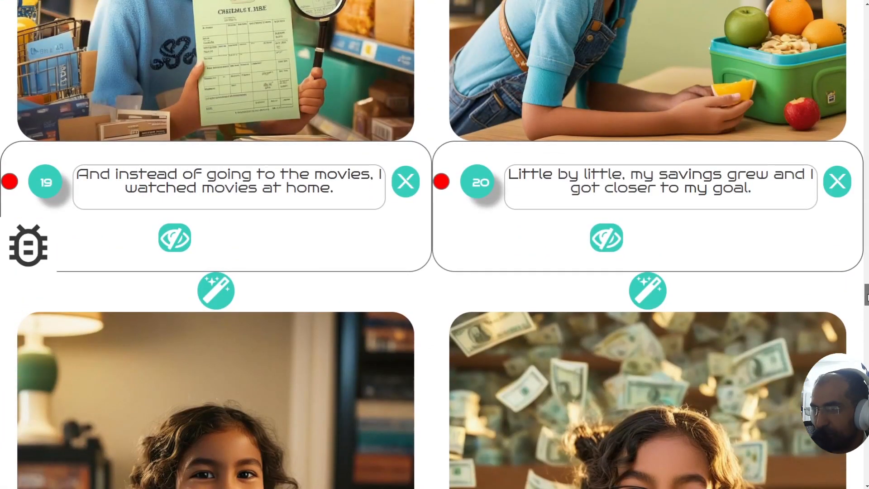
scroll(435, 244, "down", 7)
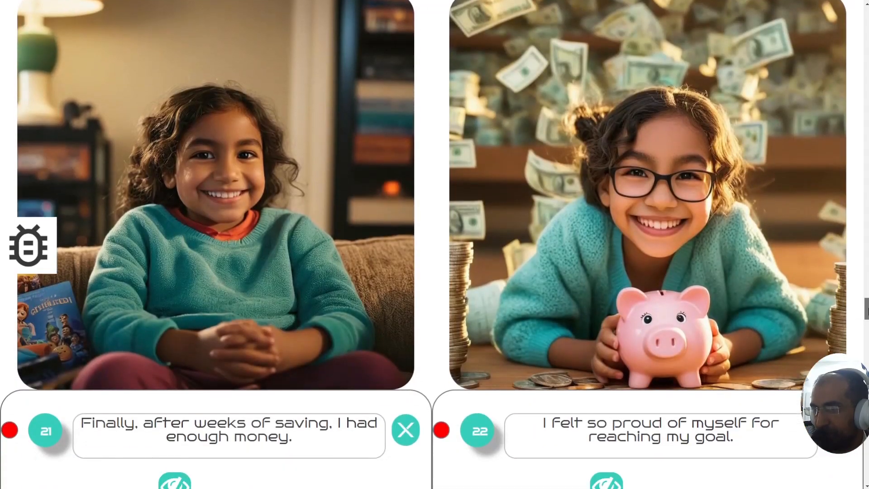
left_click_drag(868, 311, 866, 366)
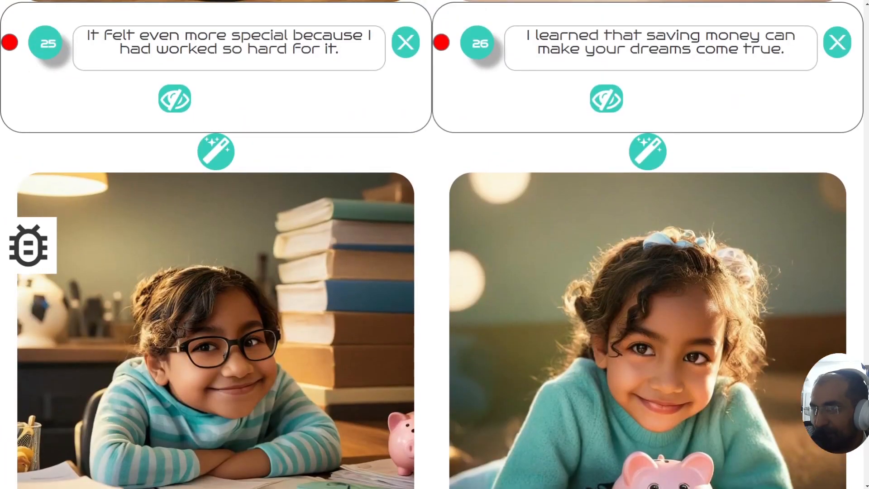
left_click_drag(866, 367, 866, 365)
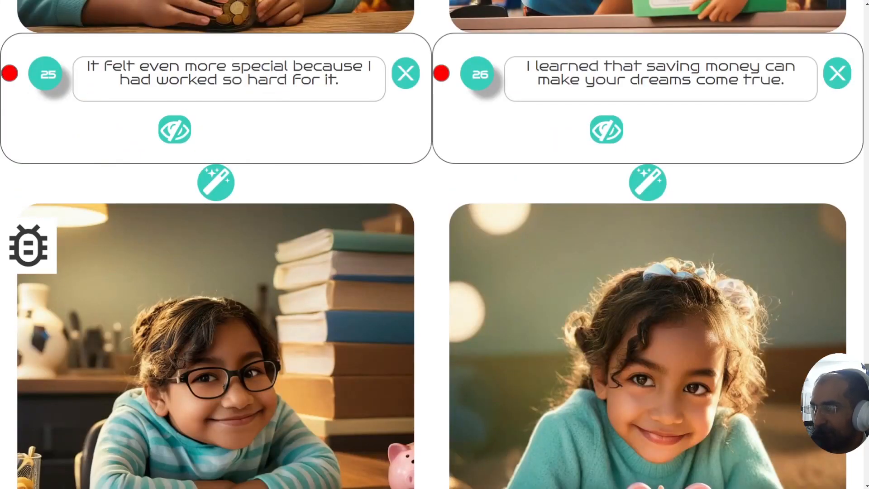
left_click_drag(866, 369, 866, 420)
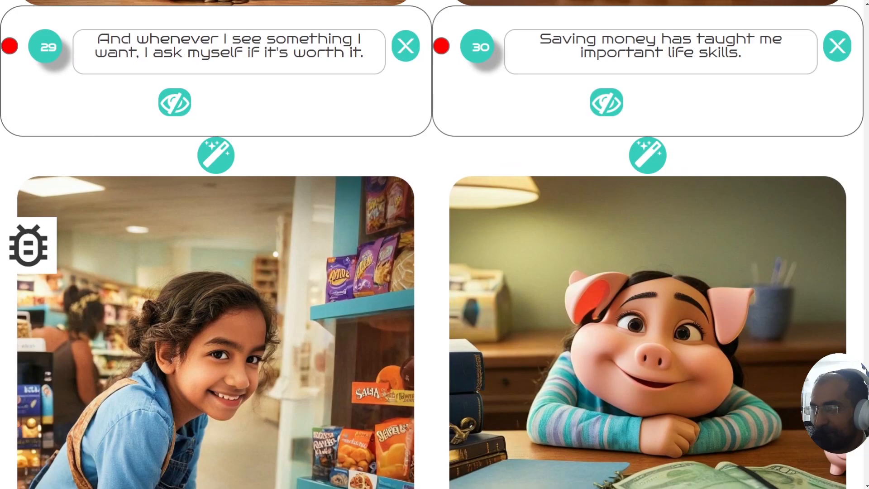
scroll(435, 245, "down", 5)
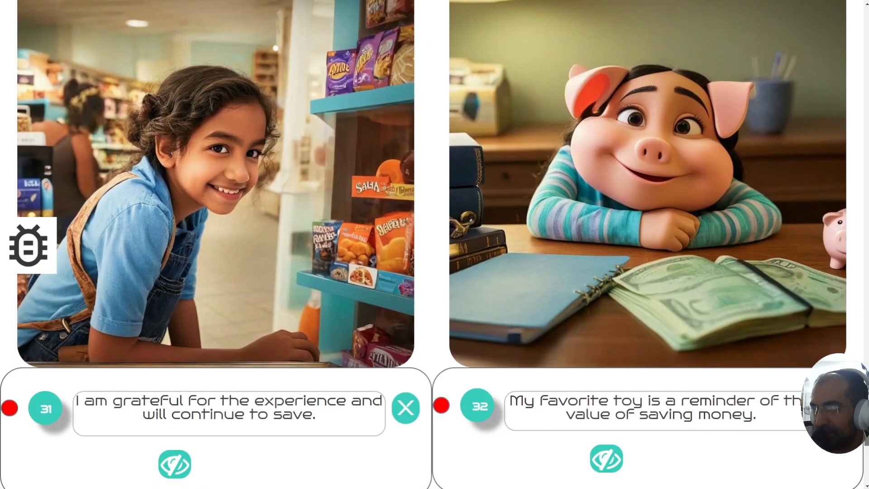
scroll(639, 335, "up", 4)
Step: Remove the leading 'He/' from page 30's scene description so it begins 'she is sitting'
scroll(639, 335, "up", 2)
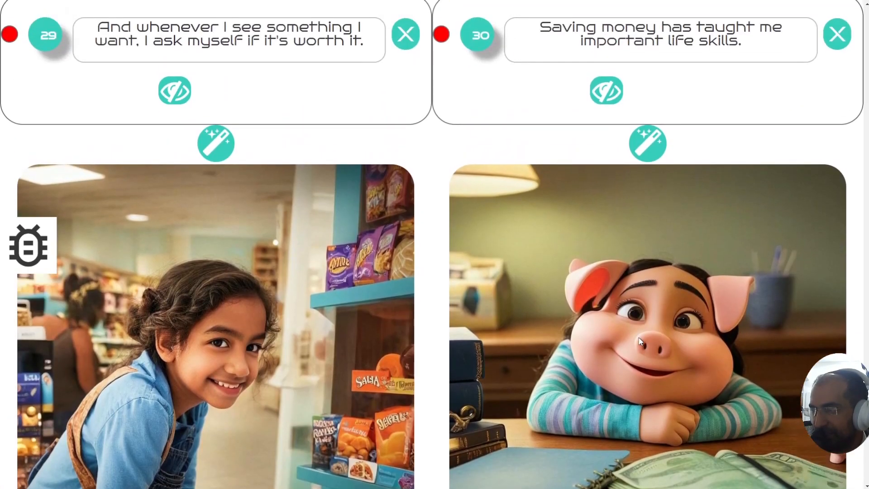
scroll(639, 340, "up", 1)
left_click(647, 204)
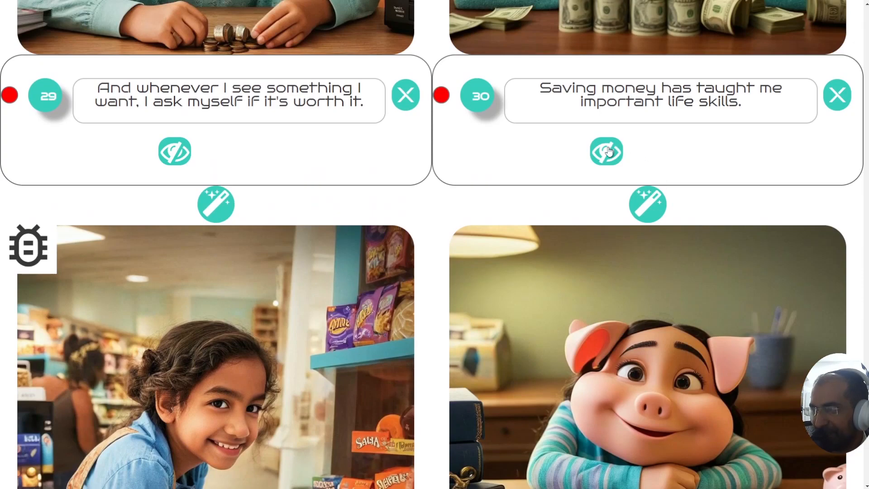
left_click_drag(517, 193, 546, 193)
key("BackSpace")
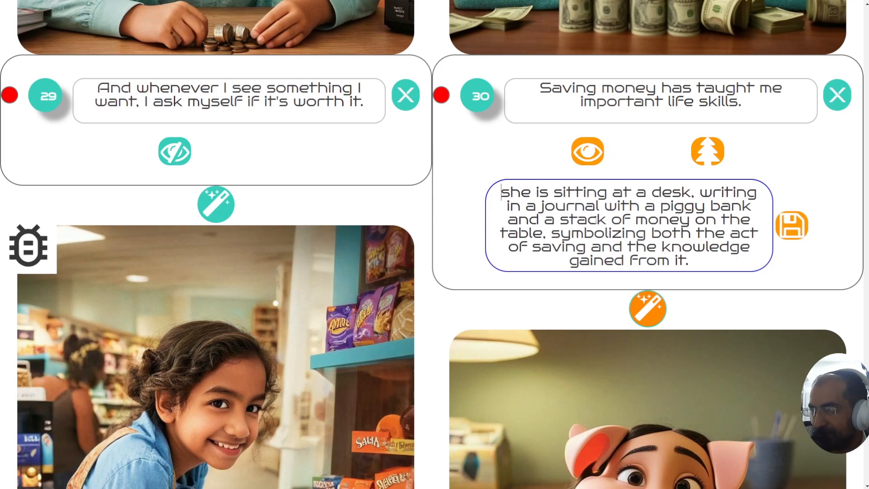
Step: Add 'on the table' after 'piggy bank' and select the closing symbolizing clause
left_click(750, 206)
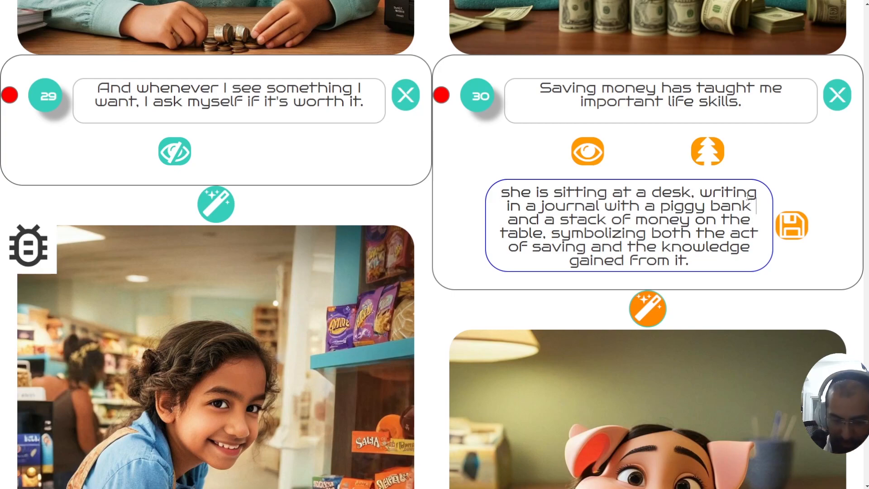
type("on the table")
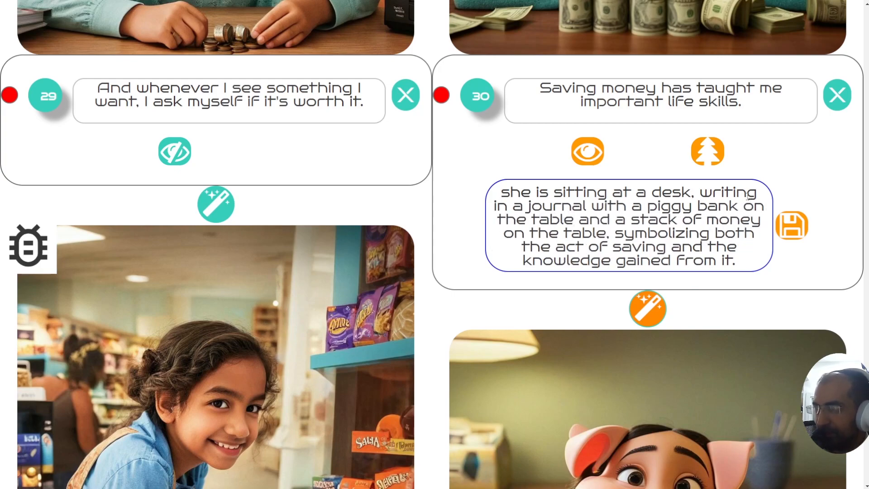
mouse_move(743, 262)
left_mouse_down()
mouse_move(615, 234)
mouse_move(610, 221)
mouse_move(735, 262)
left_mouse_up()
left_click(607, 233)
Step: Delete the symbolizing clause, save page 30's description, and regenerate its illustration
key("BackSpace")
left_click(791, 221)
left_click(648, 283)
Step: Scroll through the pages back to page 10's glass-jar prompt and candy-jar illustration
scroll(643, 280, "down", 3)
scroll(638, 333, "down", 2)
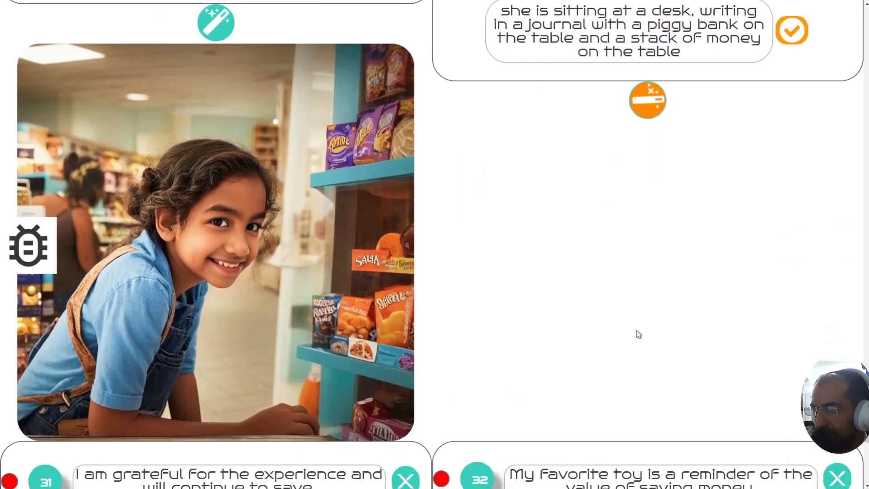
scroll(638, 333, "down", 6)
scroll(432, 244, "down", 4)
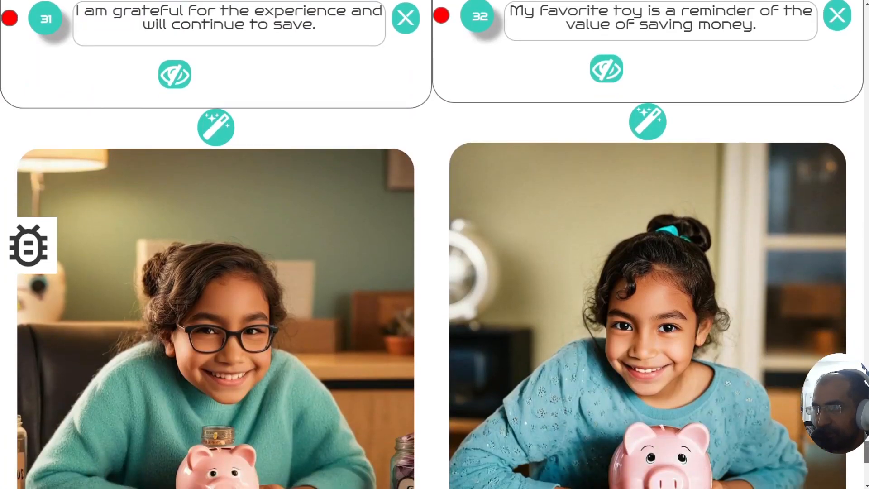
scroll(432, 244, "down", 1)
scroll(432, 244, "up", 1)
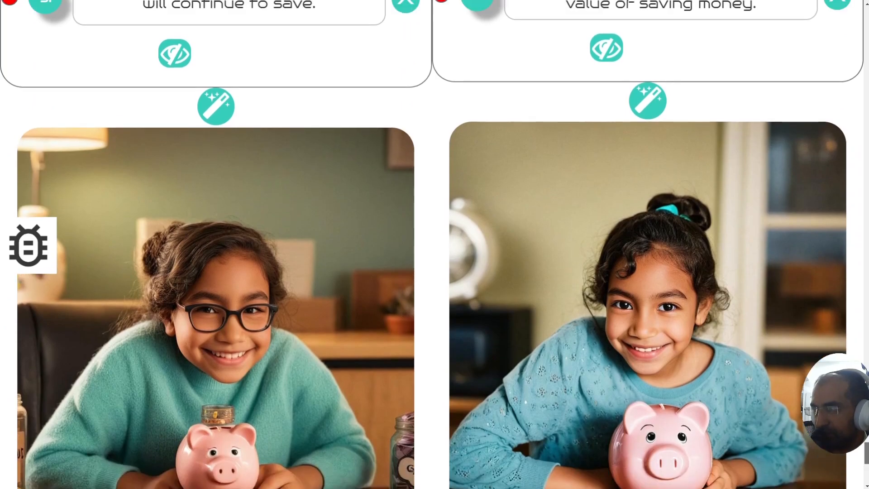
scroll(432, 244, "up", 1)
scroll(432, 244, "down", 10)
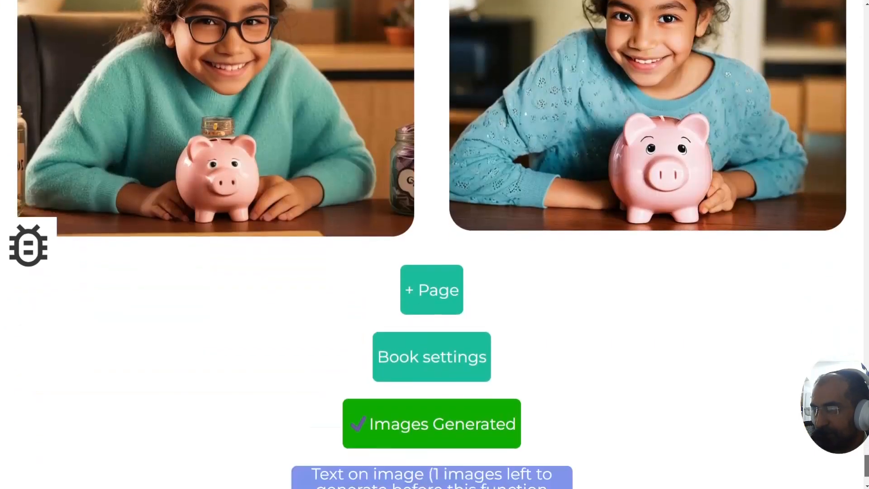
scroll(432, 245, "up", 20)
scroll(431, 244, "up", 20)
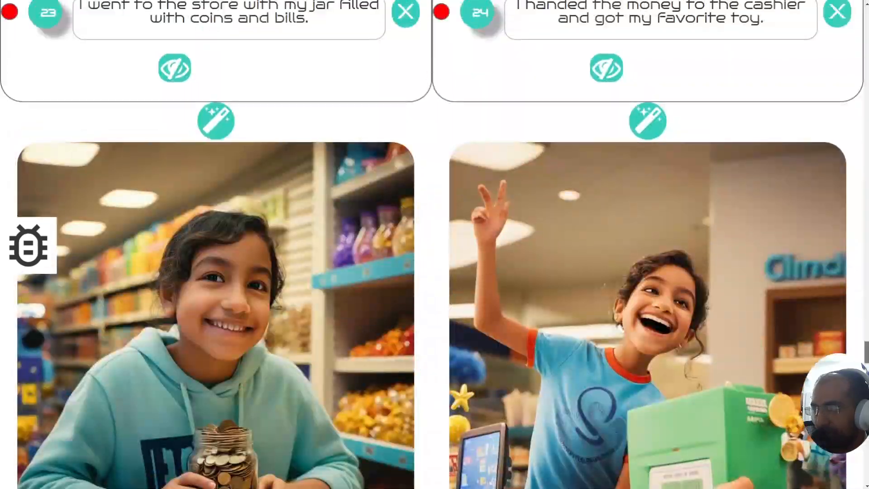
scroll(432, 244, "up", 4)
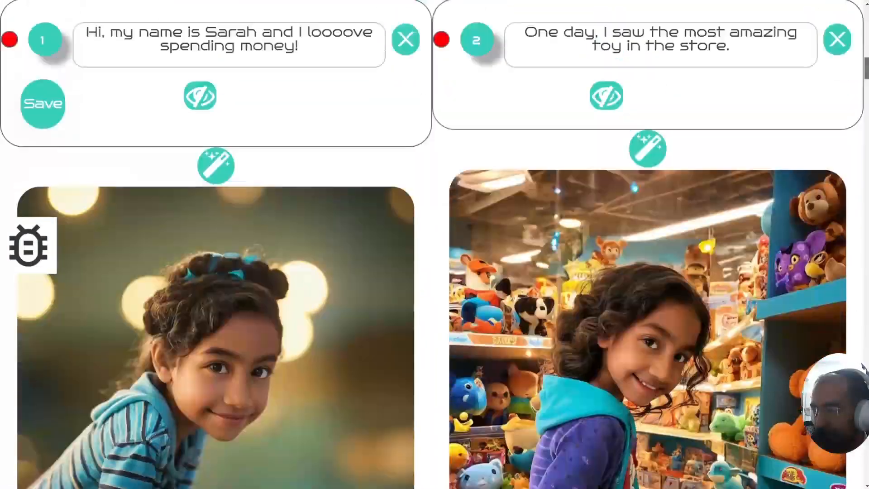
scroll(431, 244, "down", 9)
scroll(432, 245, "up", 4)
scroll(431, 244, "up", 4)
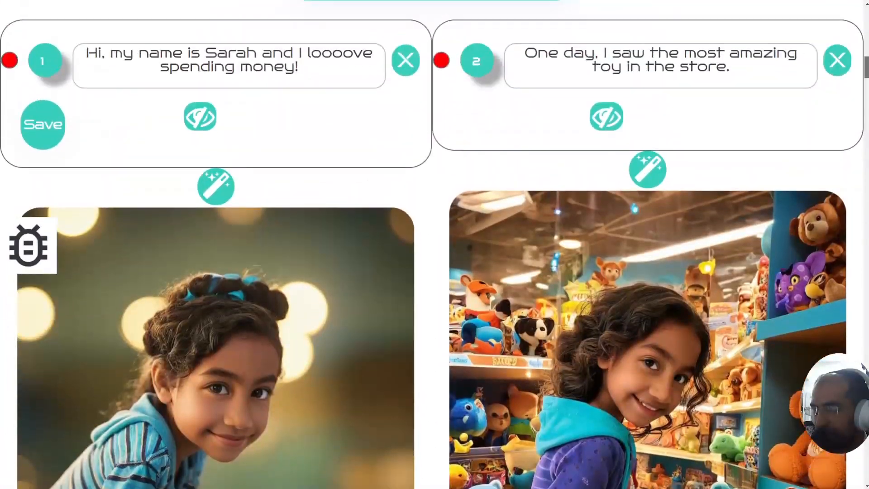
scroll(432, 245, "down", 18)
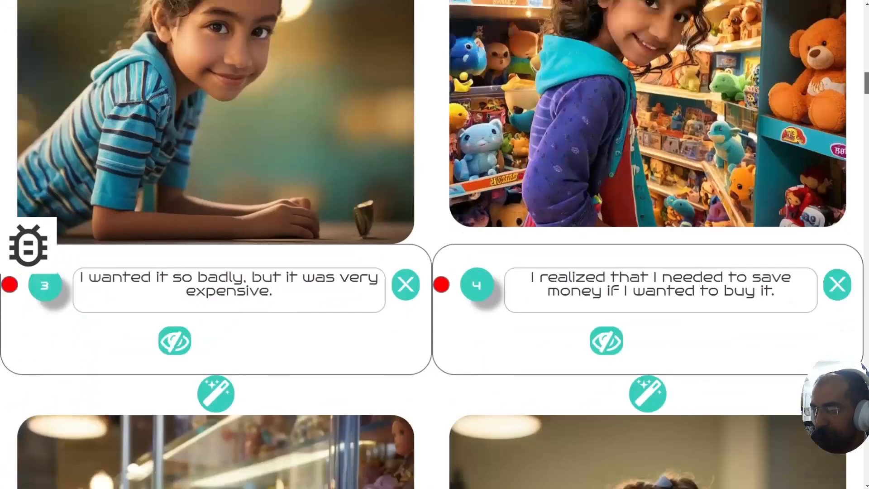
scroll(432, 244, "down", 12)
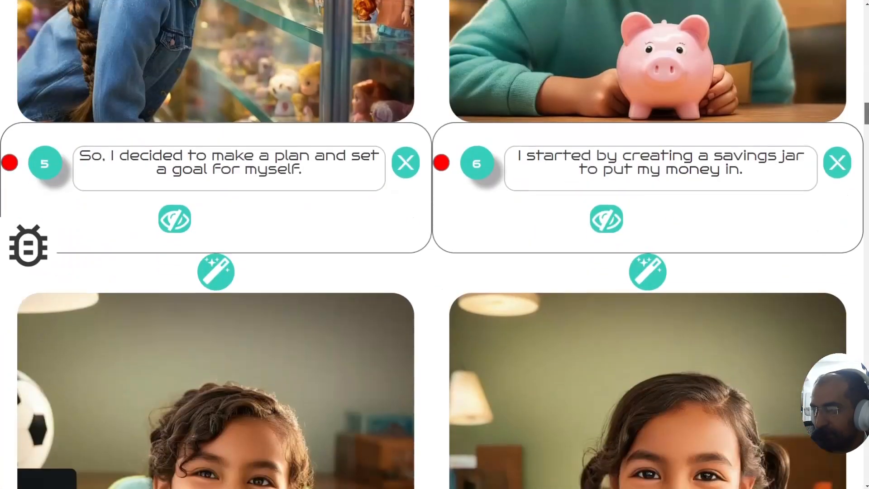
scroll(432, 244, "down", 12)
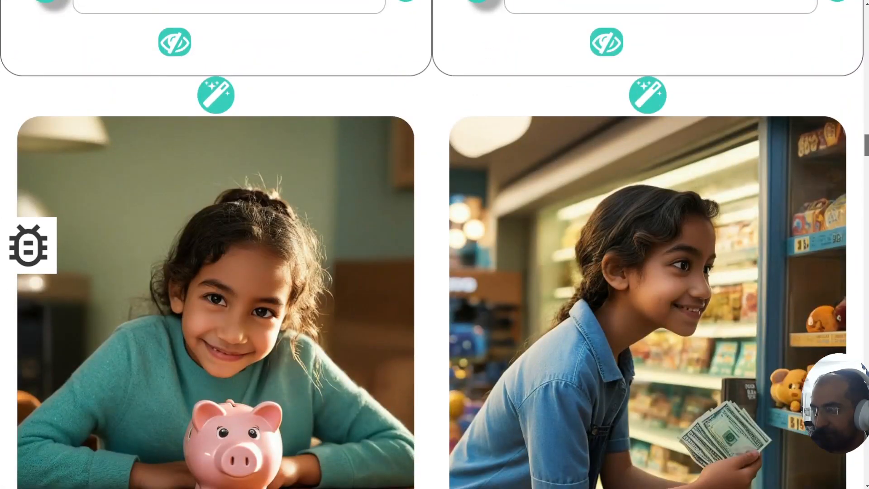
scroll(432, 245, "down", 13)
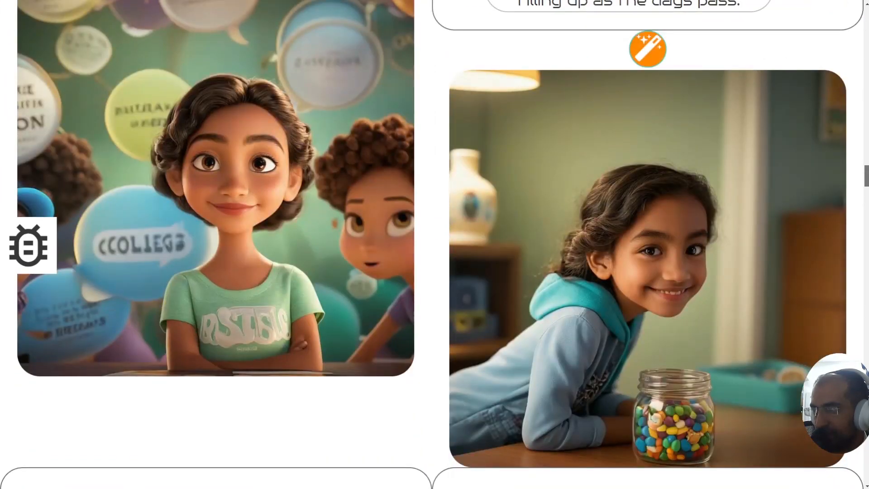
scroll(607, 254, "down", 3)
scroll(631, 354, "up", 2)
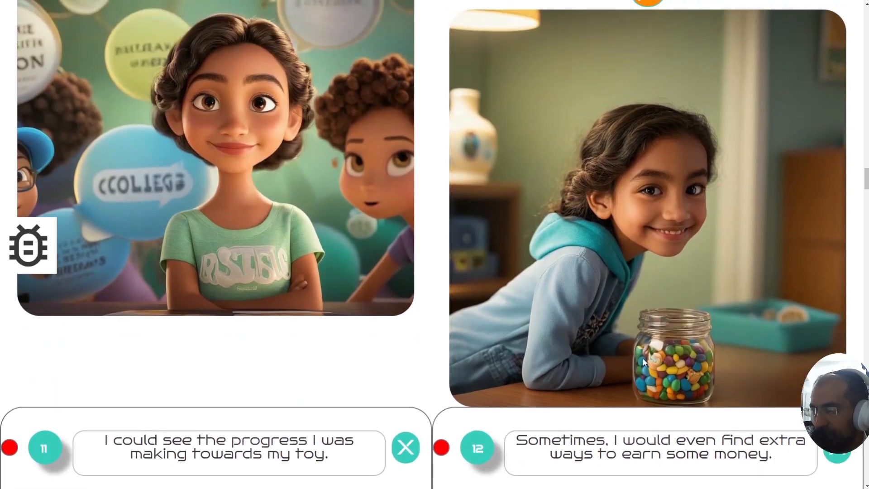
scroll(673, 365, "up", 4)
scroll(636, 358, "down", 1)
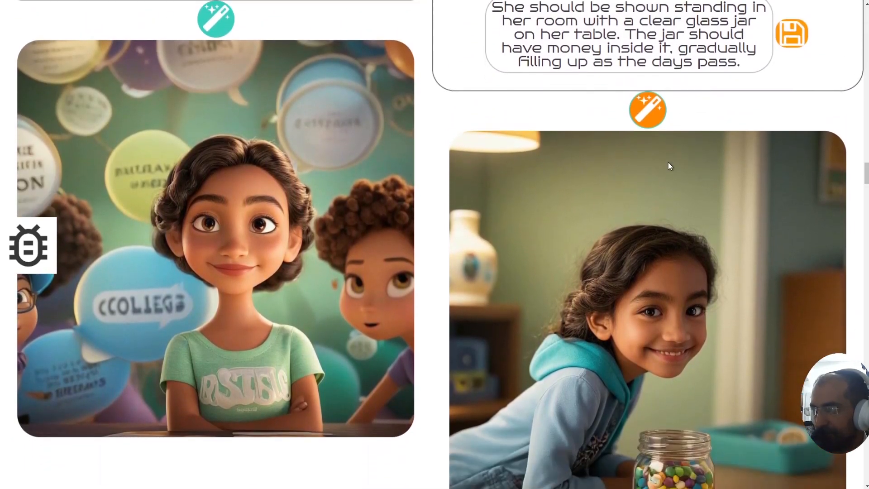
scroll(668, 160, "up", 1)
Step: Replace 'clear' with 'filled with money' in page 10's jar description
left_click(616, 80)
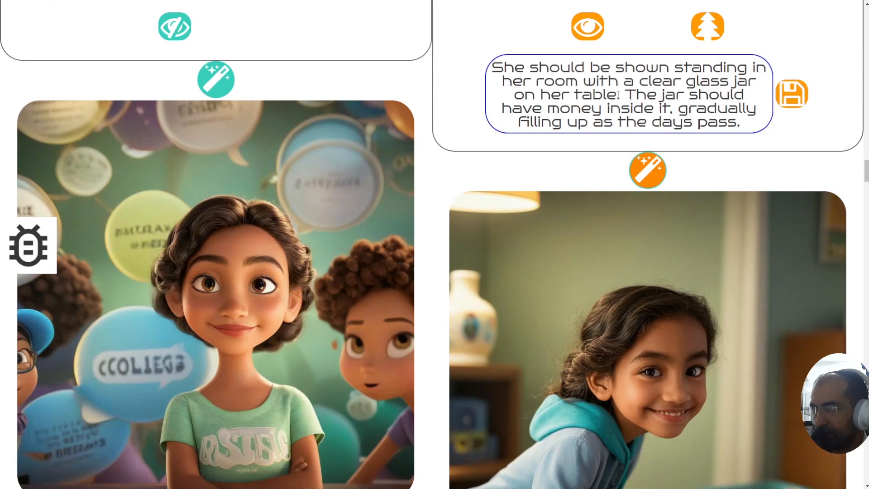
double_click(655, 82)
key("BackSpace")
type("filled with")
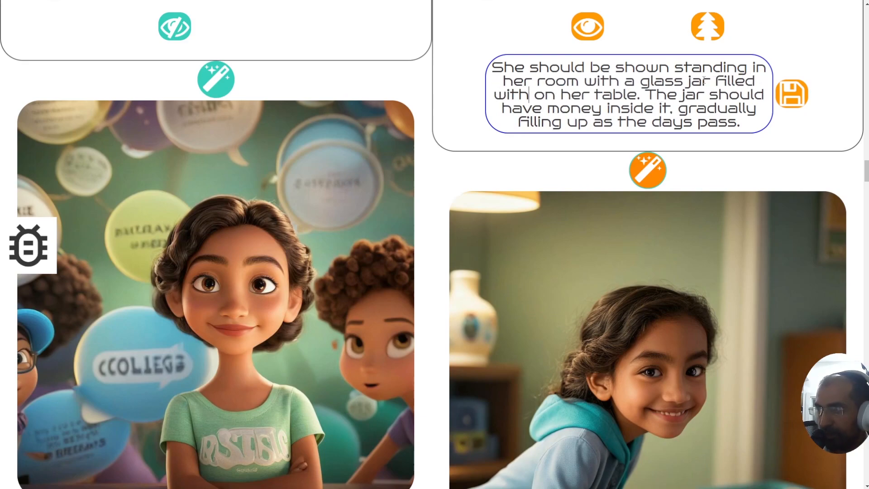
type(" money")
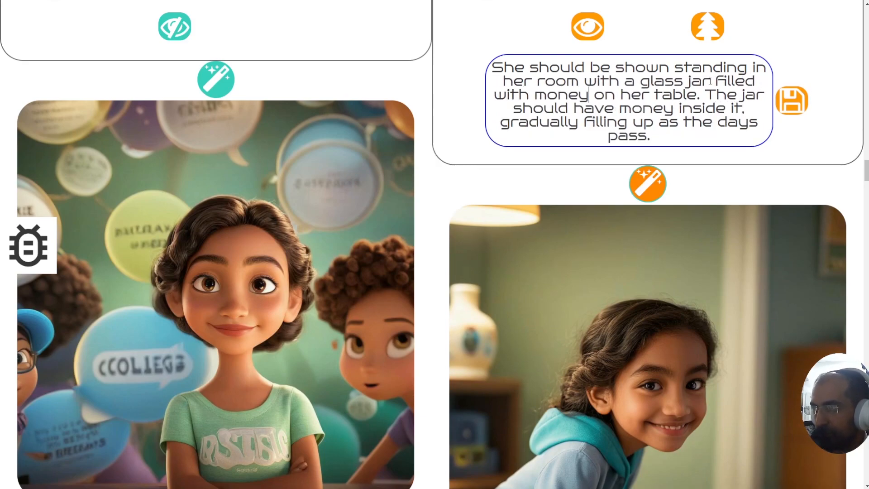
Step: Delete the sentence about the jar filling up and save the shortened description
left_click_drag(710, 95, 651, 136)
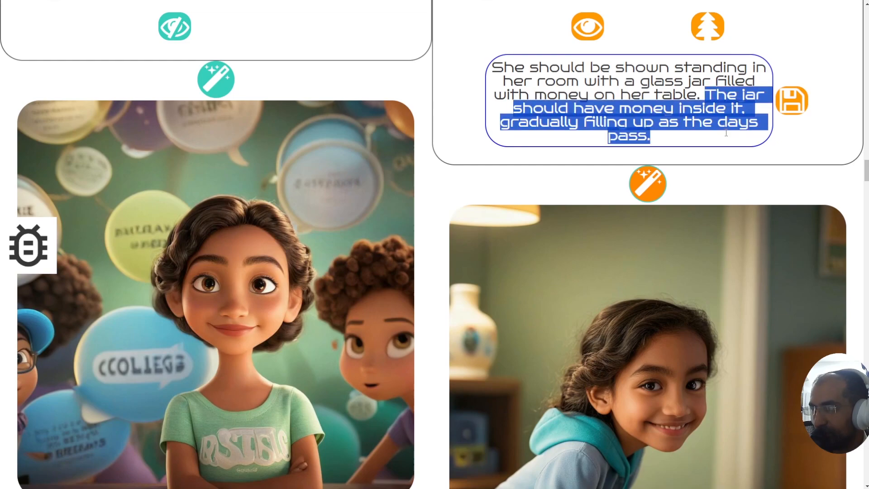
key("BackSpace")
left_click(779, 86)
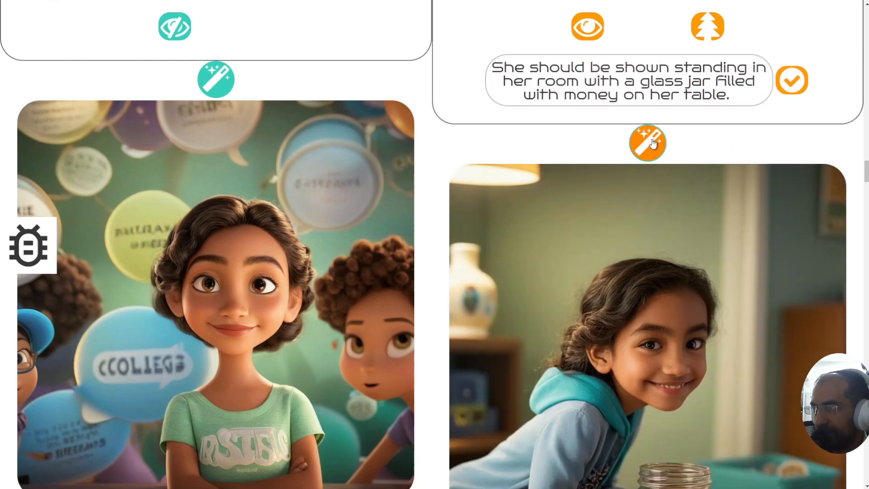
scroll(605, 204, "down", 1)
scroll(608, 221, "down", 1)
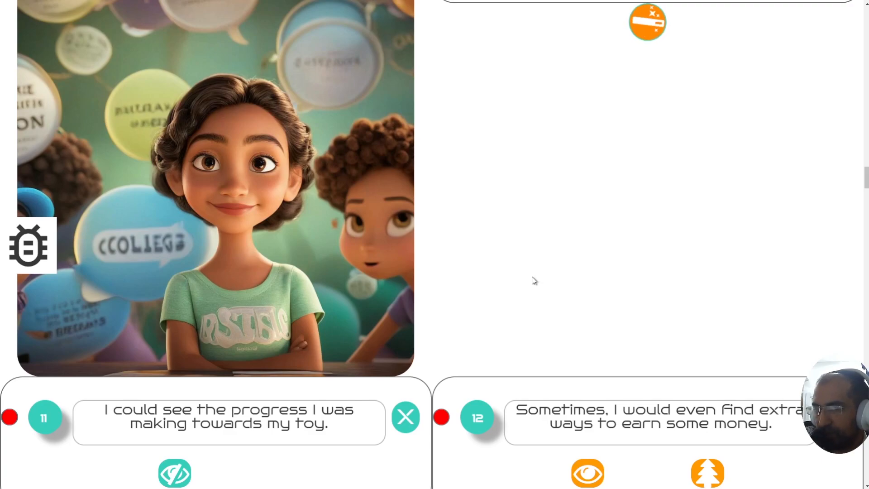
scroll(790, 238, "down", 9)
scroll(435, 244, "down", 3)
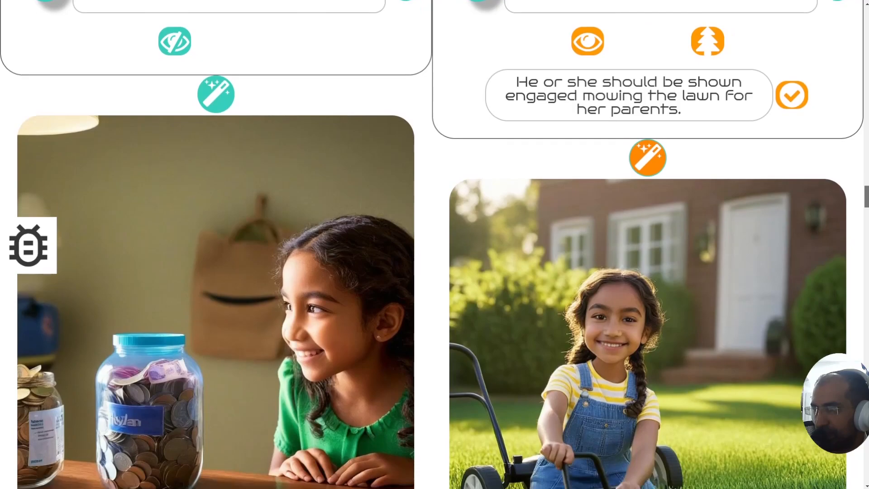
scroll(659, 359, "up", 1)
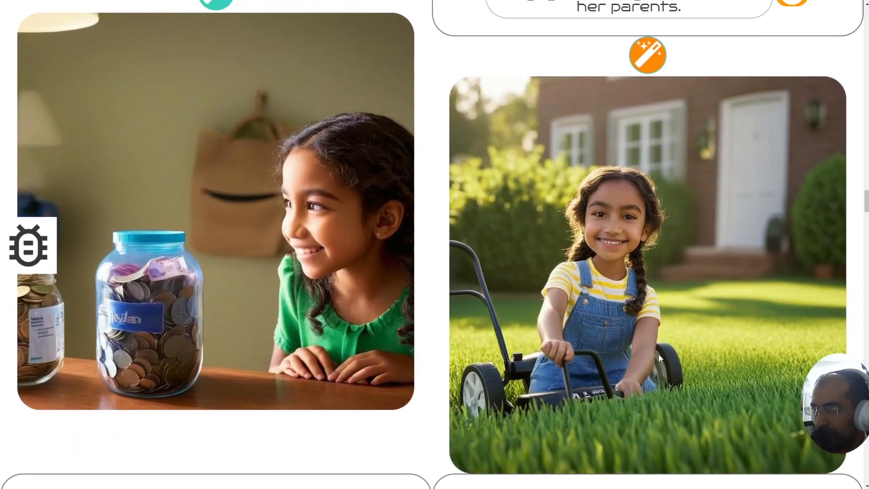
scroll(434, 244, "up", 12)
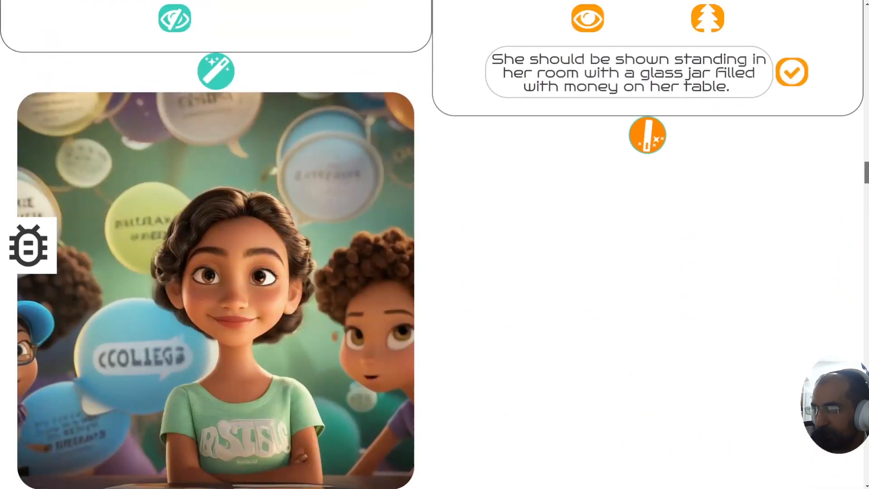
left_click_drag(866, 174, 866, 173)
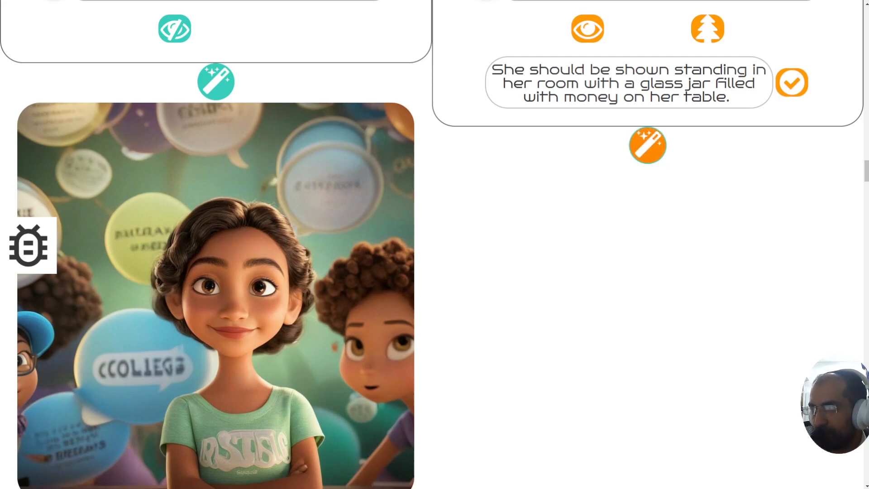
scroll(435, 244, "down", 1)
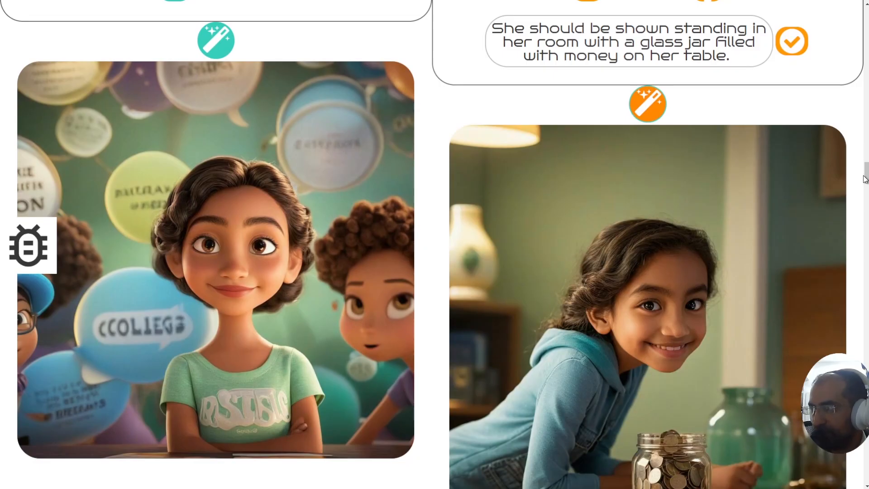
scroll(864, 180, "down", 9)
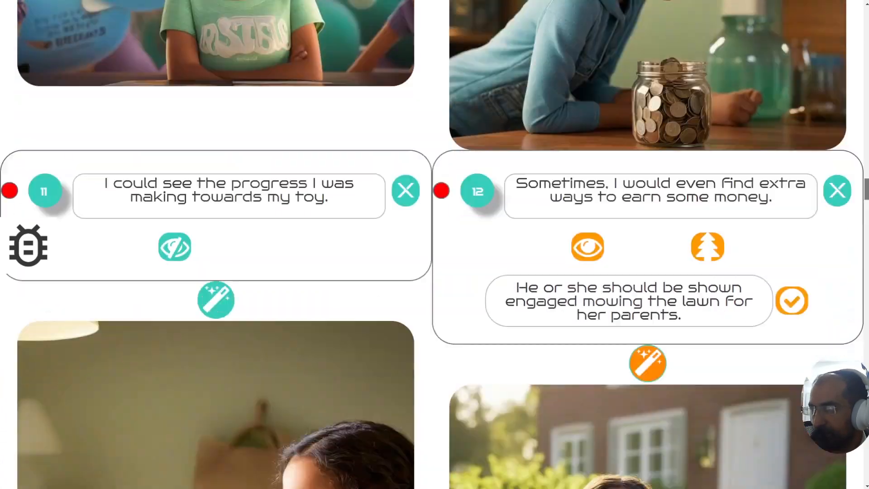
left_click_drag(866, 193, 807, 471)
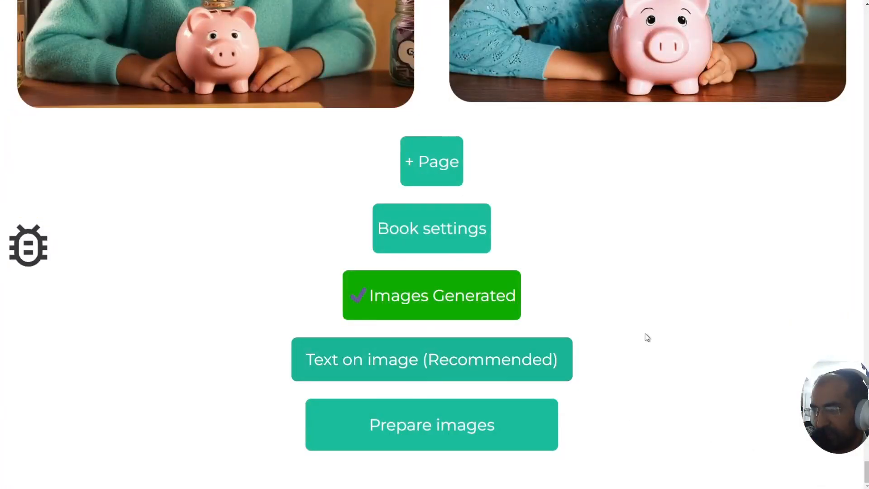
scroll(706, 368, "up", 5)
scroll(711, 378, "down", 5)
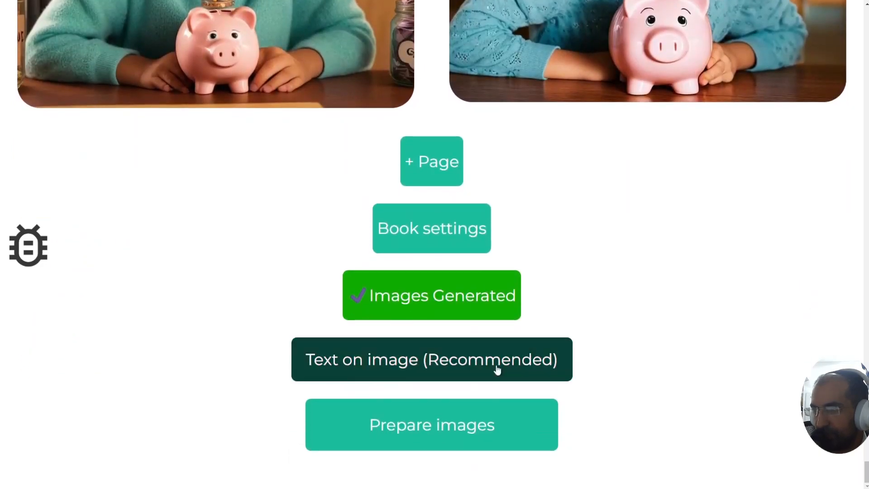
Step: Open the 'Text on image (Recommended)' editor and view page 1's text box and Georgia 35 font settings
left_click(448, 365)
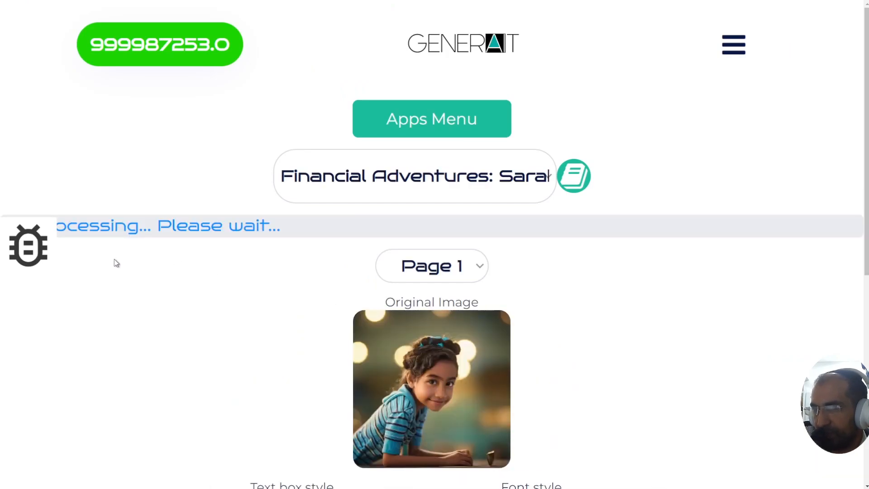
left_click_drag(866, 209, 856, 230)
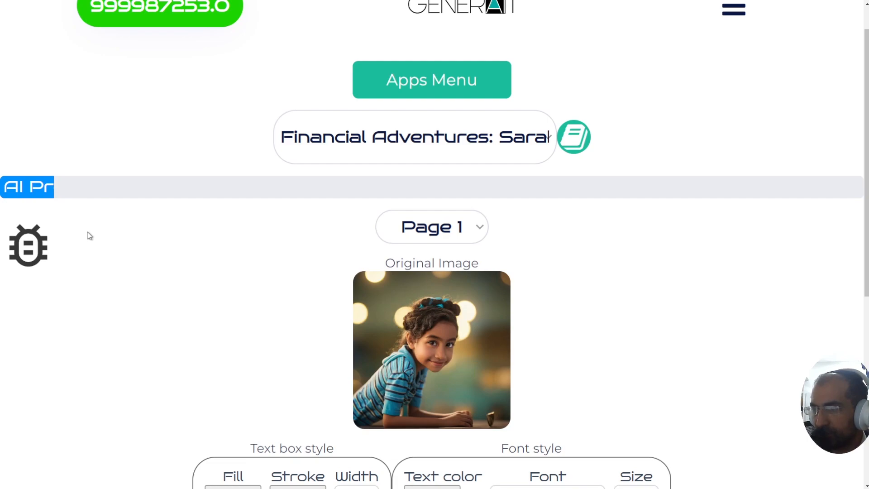
scroll(81, 243, "down", 3)
scroll(465, 277, "down", 1)
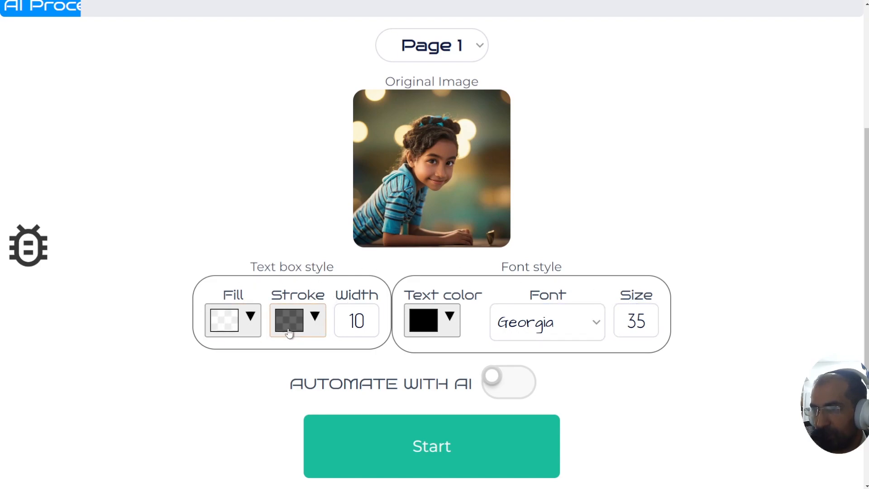
left_click(227, 321)
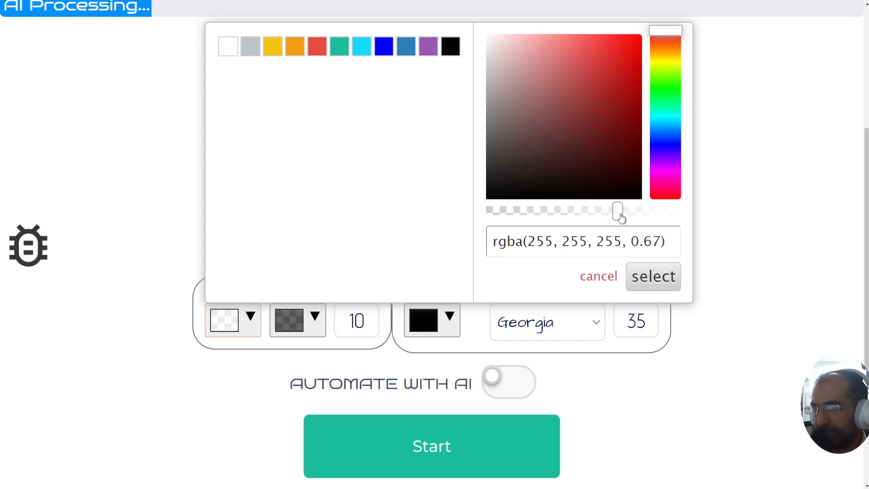
left_click(724, 210)
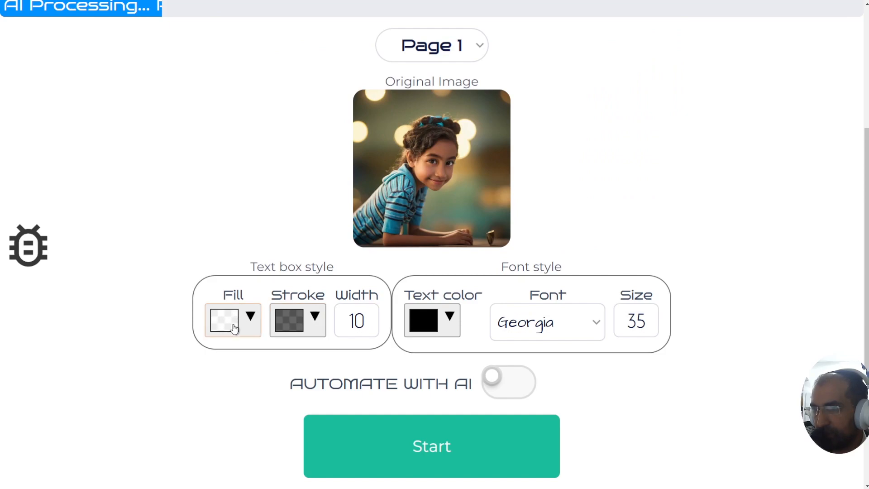
left_click(310, 322)
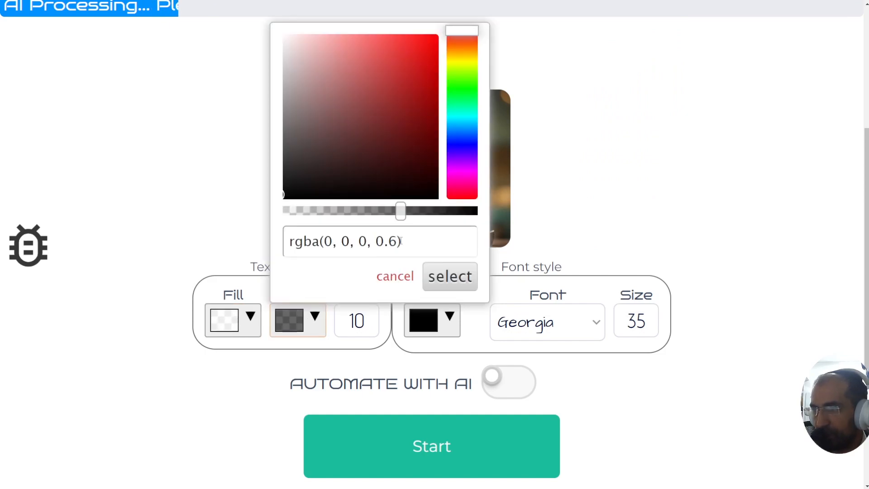
left_click(344, 346)
left_click(363, 319)
double_click(348, 320)
left_click(371, 322)
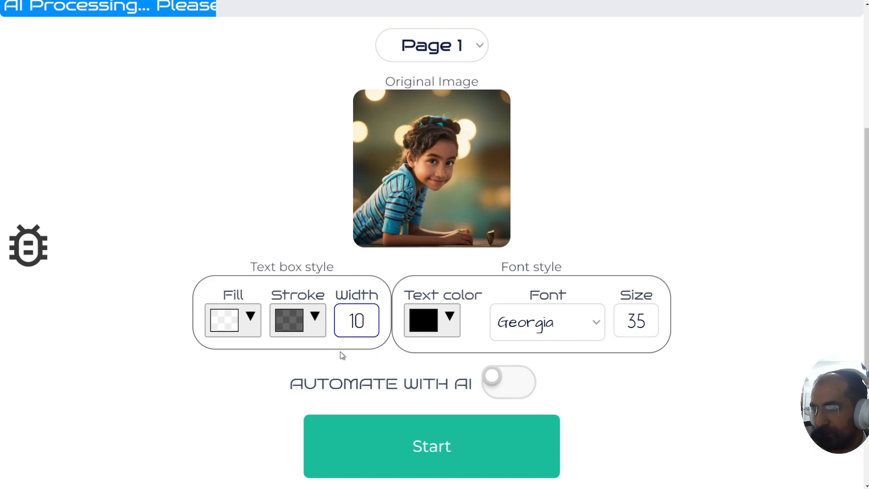
left_click_drag(355, 320, 367, 320)
left_click(367, 320)
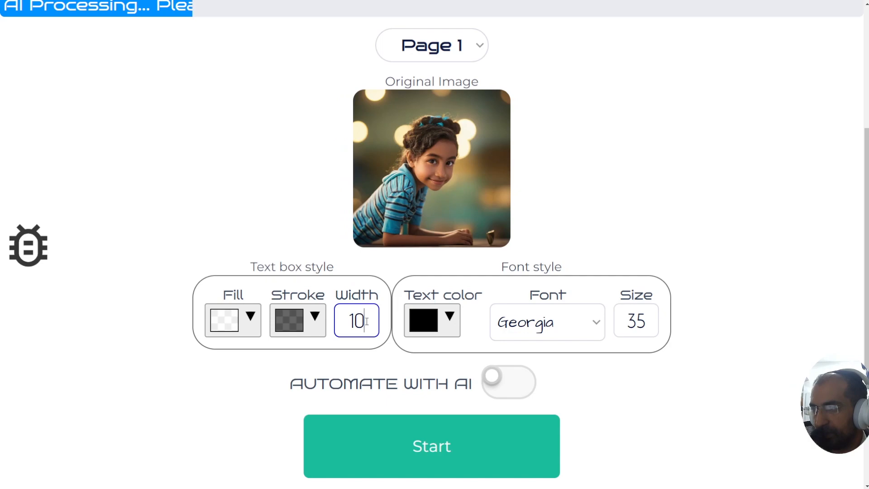
left_click(552, 326)
left_click(552, 326)
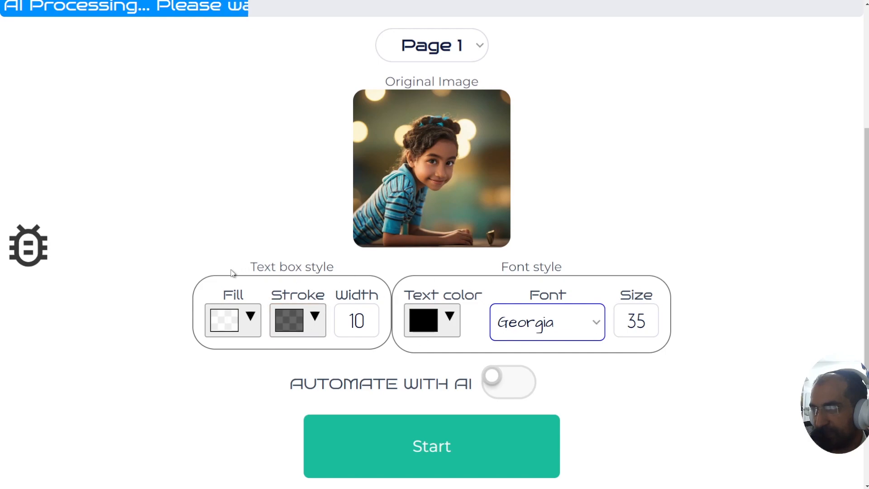
left_click_drag(866, 226, 858, 176)
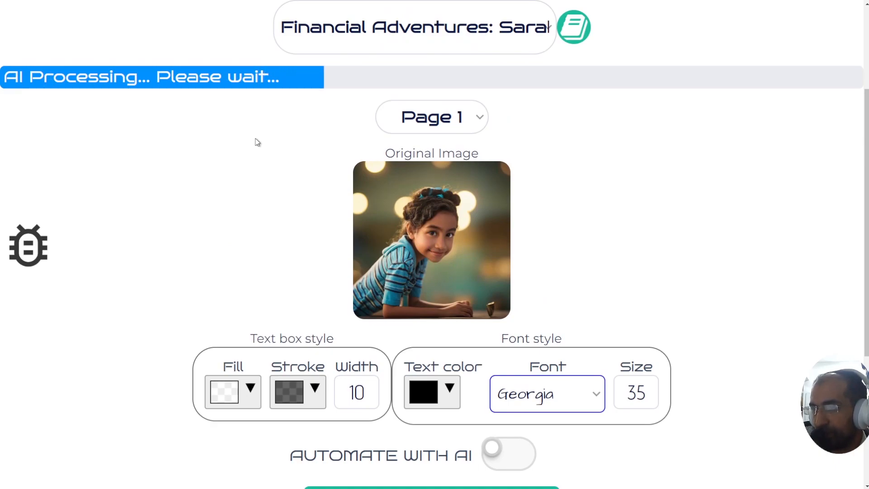
scroll(256, 144, "down", 5)
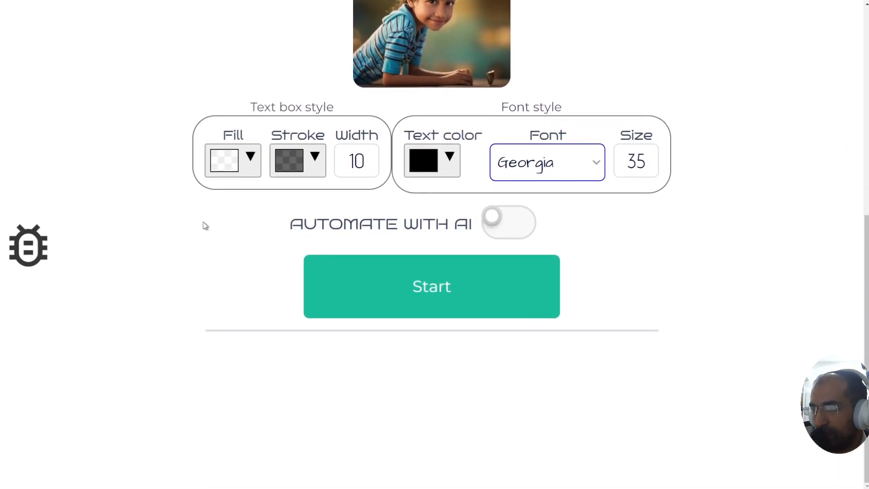
Step: Turn AUTOMATE WITH AI on for caption placement and press Start
left_click(506, 224)
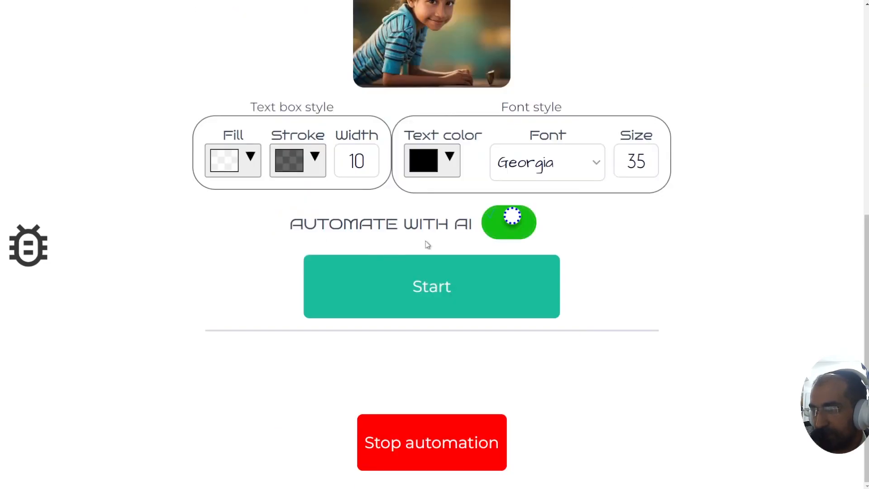
left_click(509, 228)
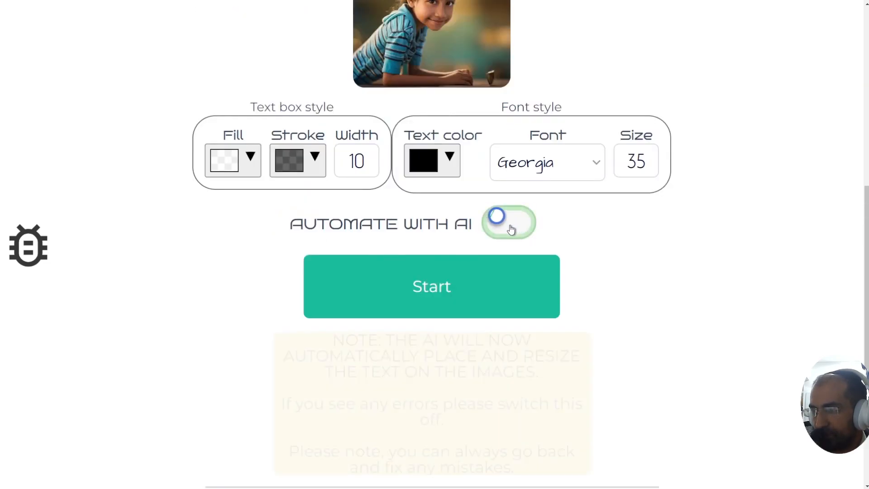
left_click(511, 229)
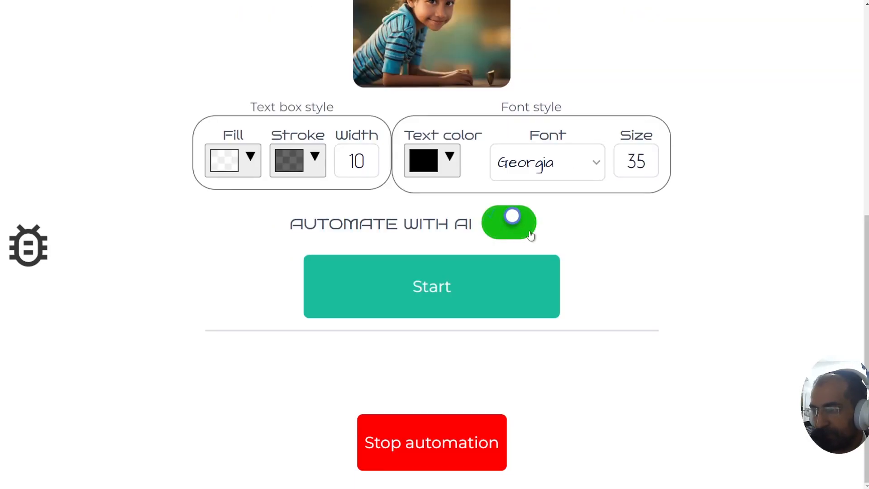
left_click(448, 290)
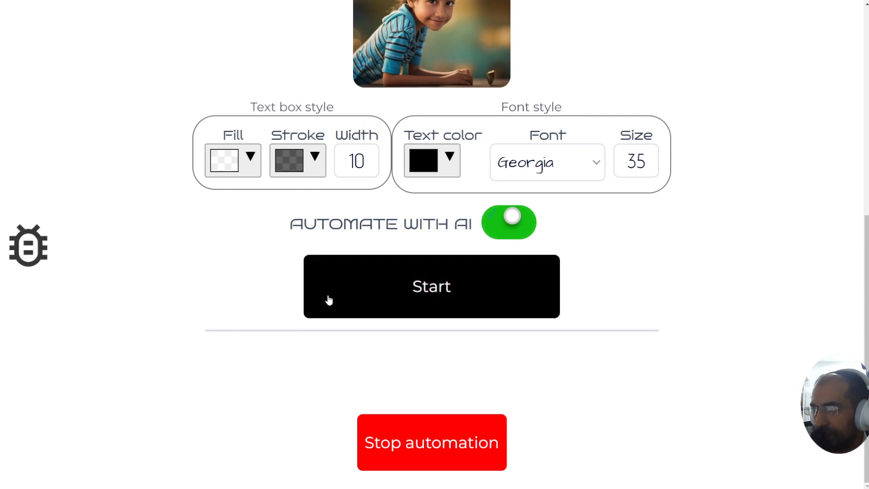
Step: Launch automated captioning of all pages and zoom the browser out to watch the toy-shop caption
left_click(374, 300)
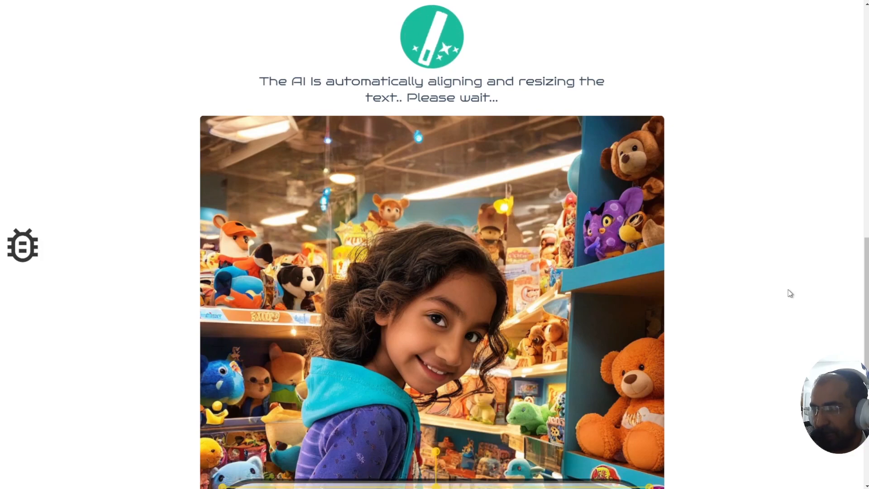
key("ctrl+minus")
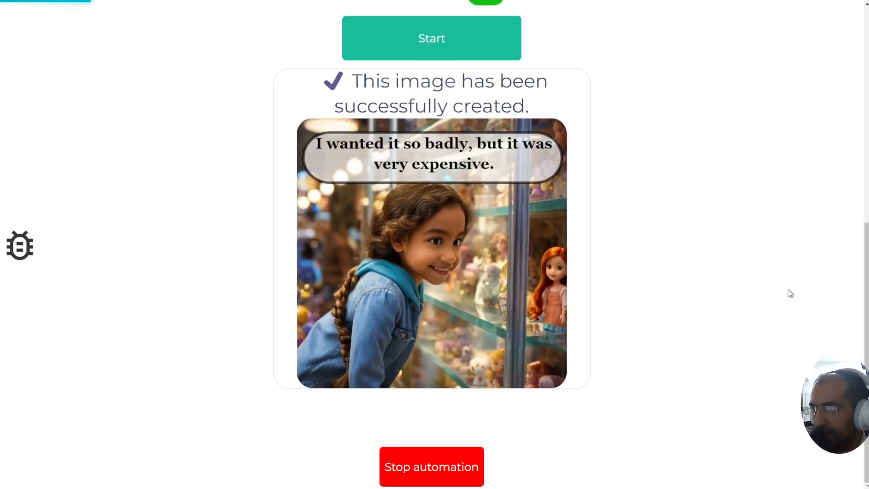
Step: Zoom the browser out further while the AI aligns and resizes captions
key("ctrl+minus")
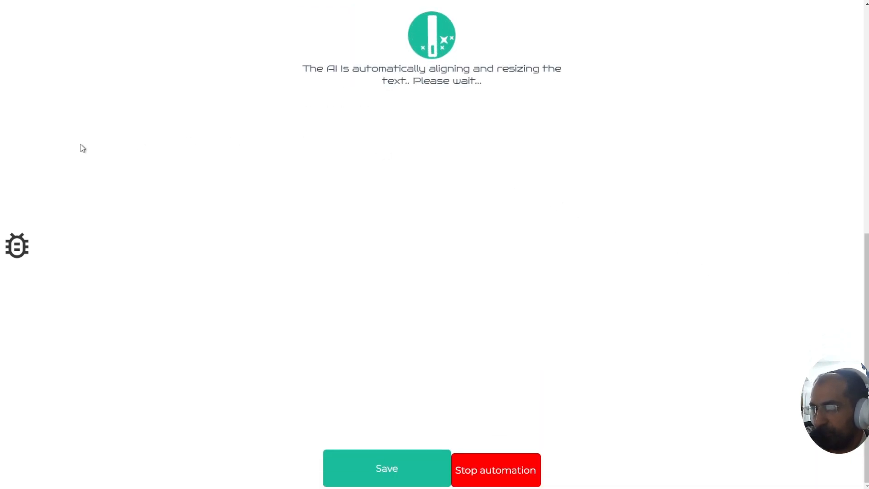
Step: Open the Report a bug form and dismiss it while the AI keeps captioning pages
left_click(17, 252)
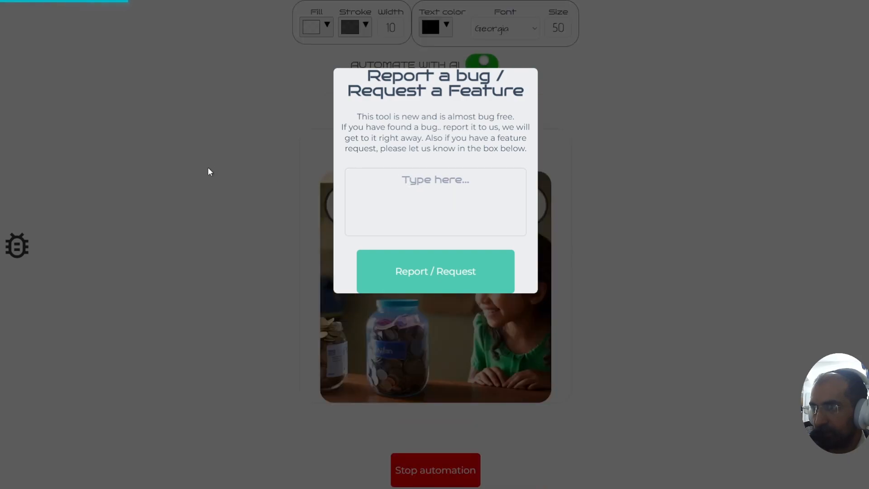
left_click(644, 139)
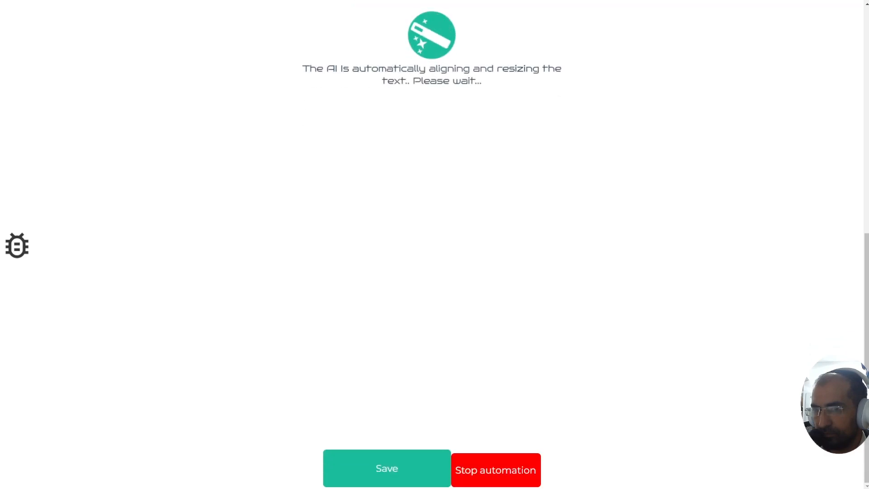
Step: Stop the automatic caption placement once the cashier page is captioned
left_click(501, 468)
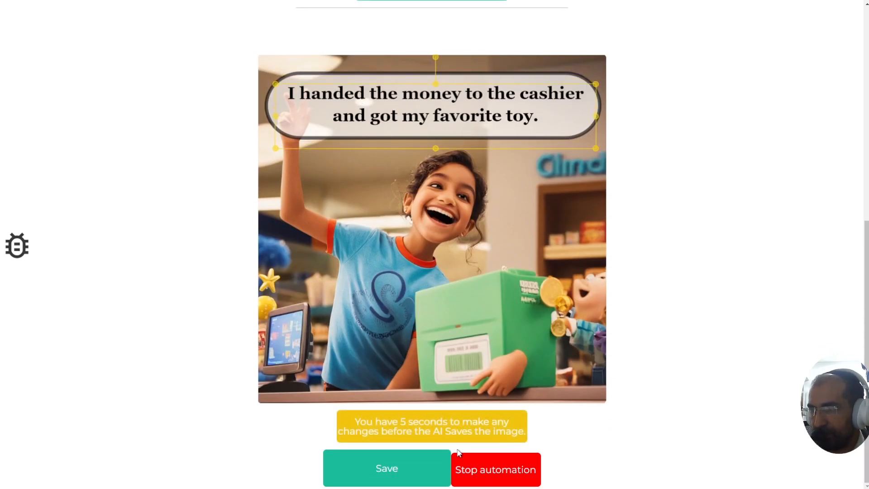
Step: Drag the caption 'I learned that saving money can make your dreams come true.' into the piggy-bank page's bubble
left_click_drag(355, 420, 513, 432)
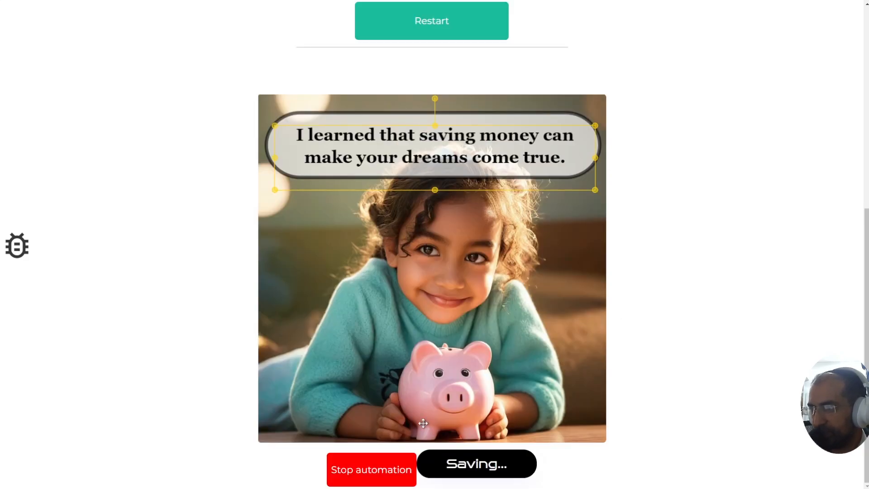
Step: Nudge the coin-counting and dollar-savings captions slightly lower inside their bubbles on pages 27 and 28
scroll(196, 329, "up", 4)
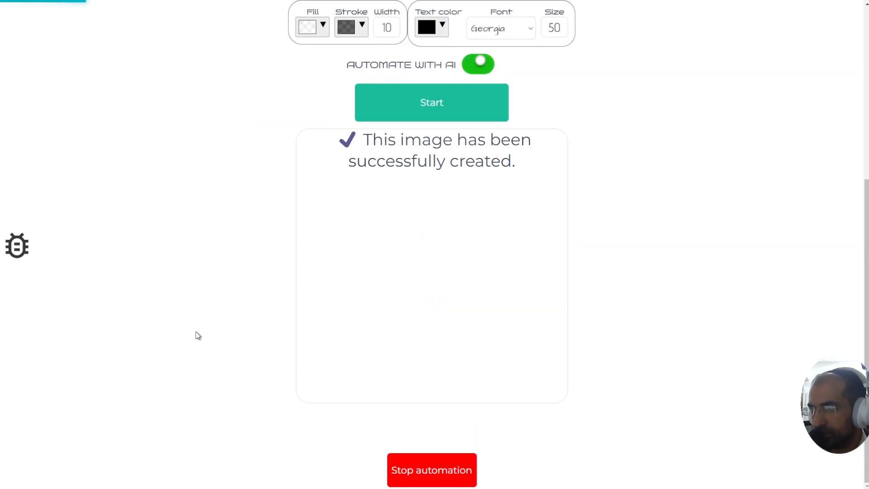
scroll(198, 335, "up", 6)
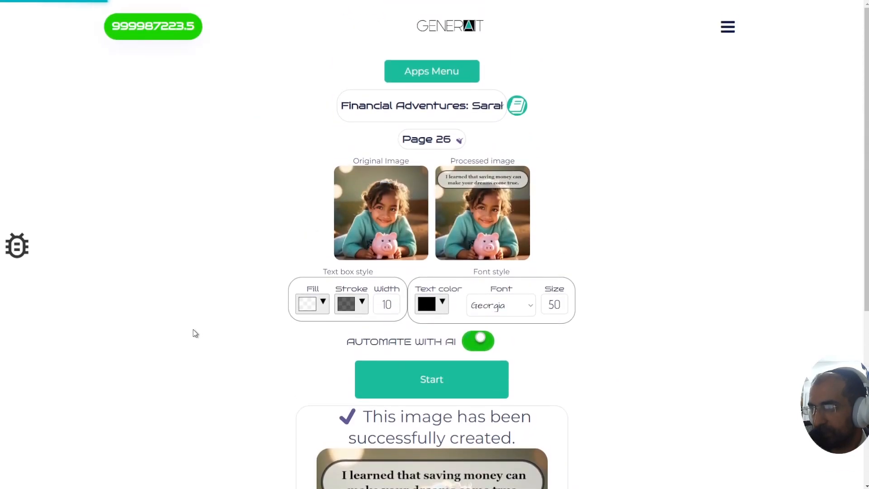
scroll(195, 335, "down", 6)
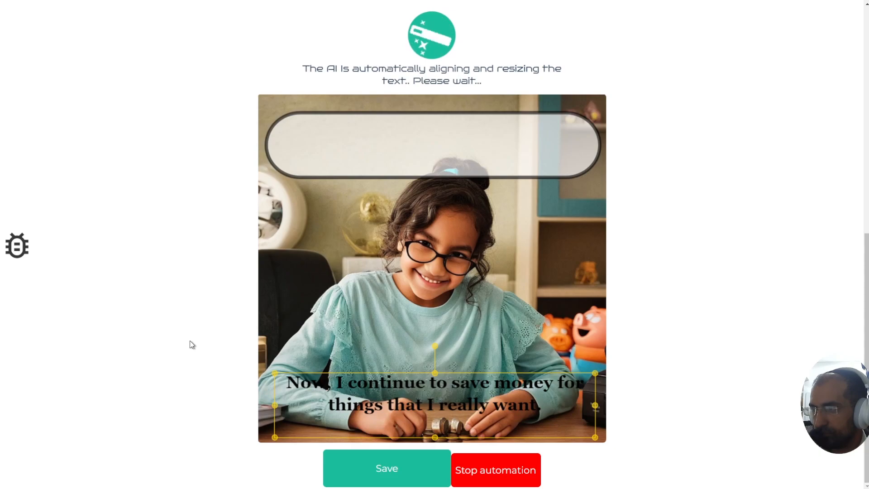
left_click_drag(419, 114, 415, 121)
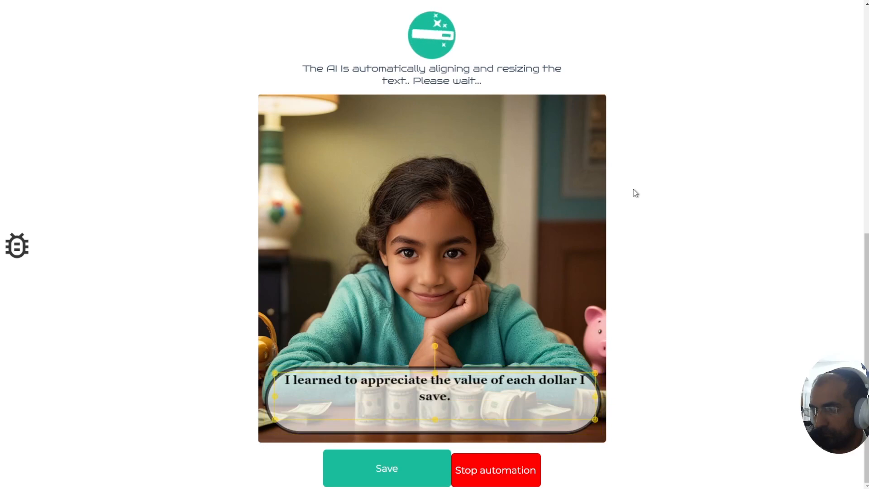
left_click_drag(522, 96, 518, 106)
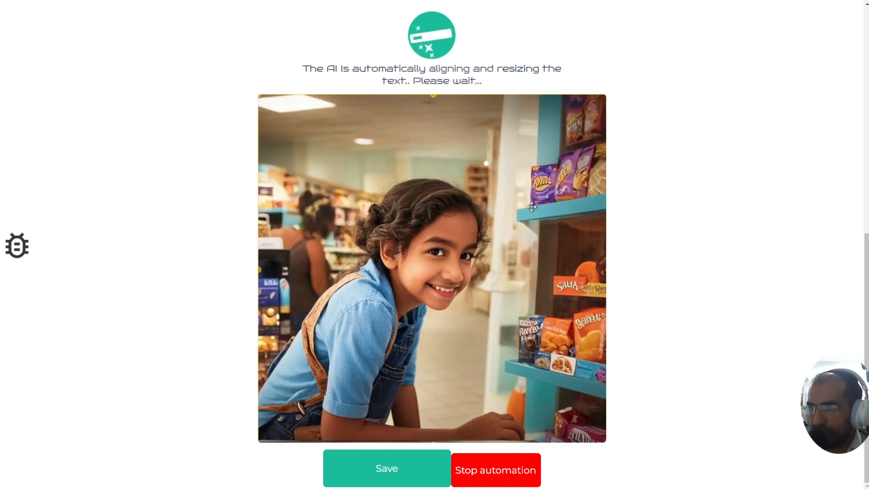
Step: Check in the Page list which pages are Done, keeping page 29 selected while the final pages finish
scroll(658, 211, "up", 10)
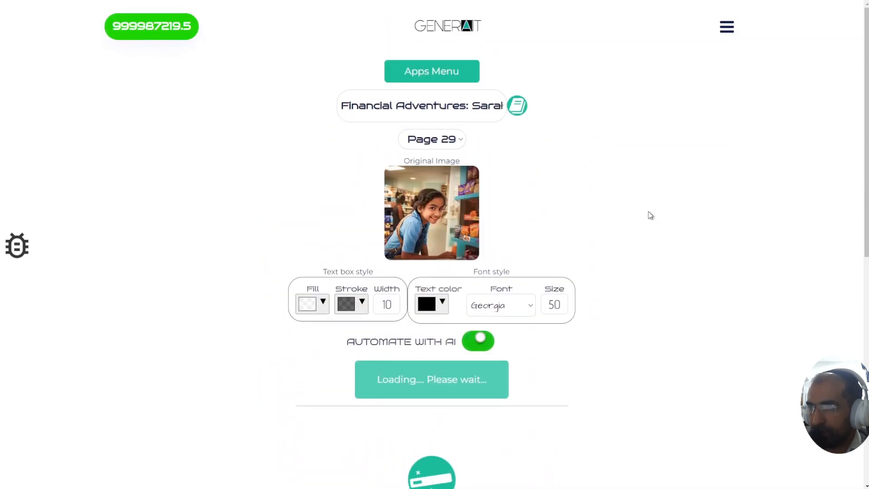
left_click(432, 139)
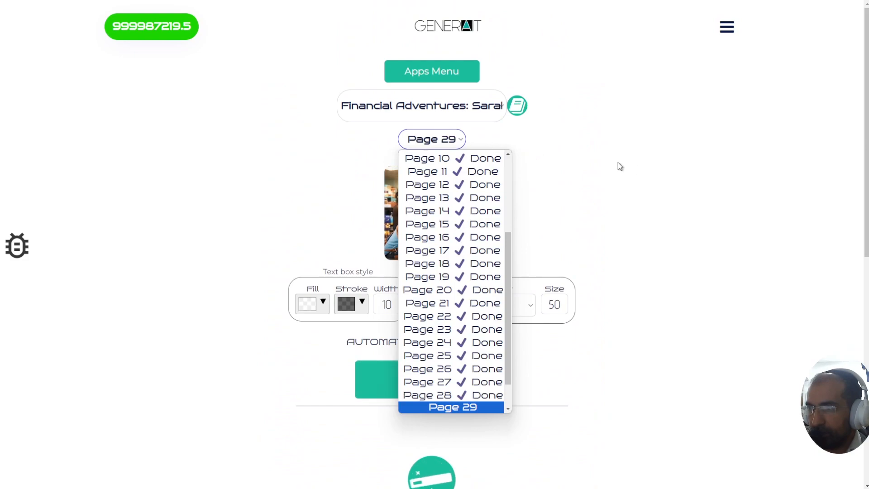
left_click(643, 171)
scroll(644, 171, "down", 9)
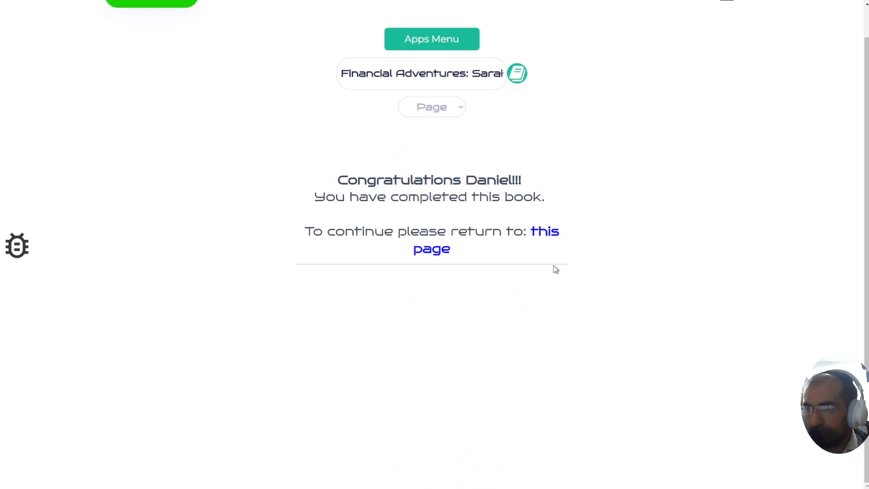
Step: Return to the book overview and start preparing all 32 page images for export
left_click(545, 231)
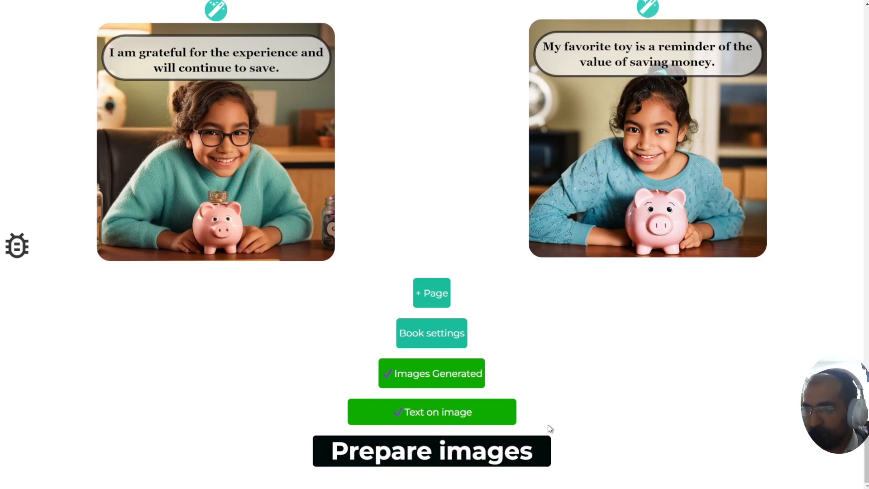
left_click(364, 457)
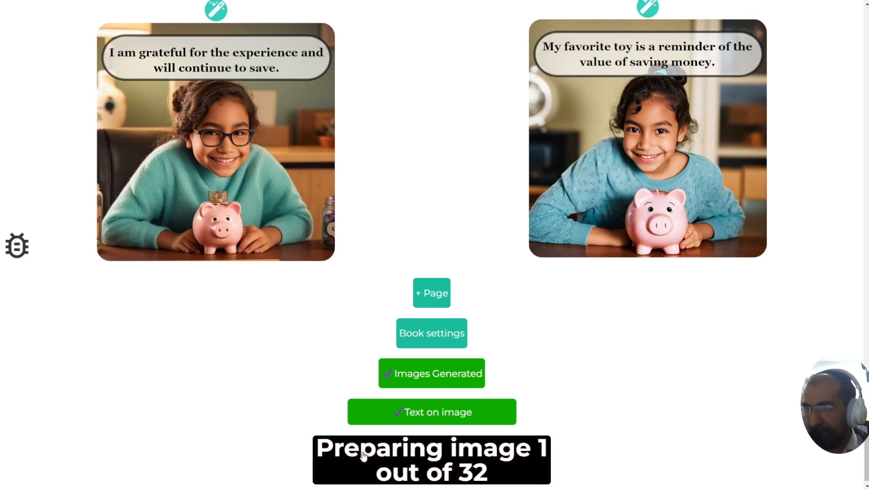
scroll(272, 399, "down", 1)
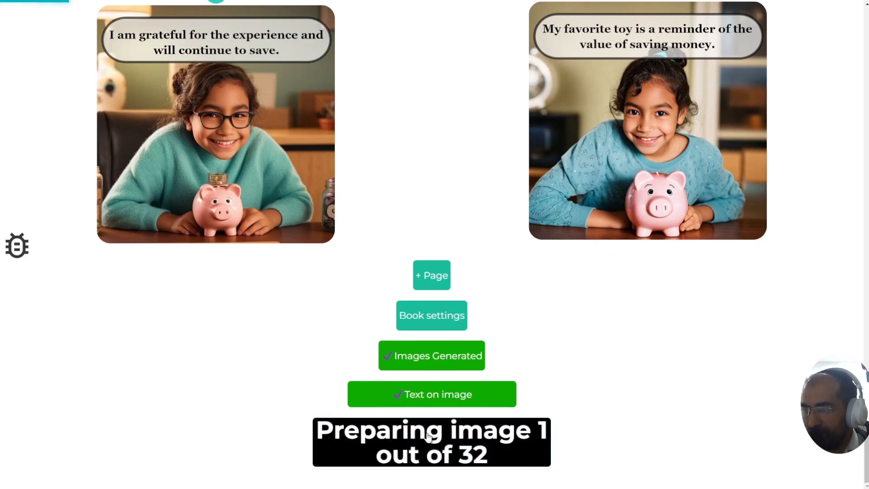
left_click_drag(866, 461, 866, 77)
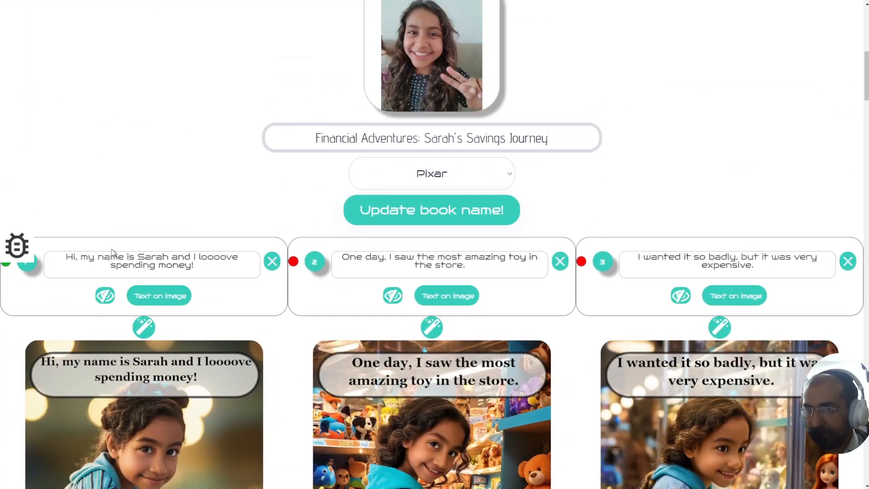
Step: Zoom in with Ctrl+plus and read through the first story cards
scroll(42, 243, "up", 1)
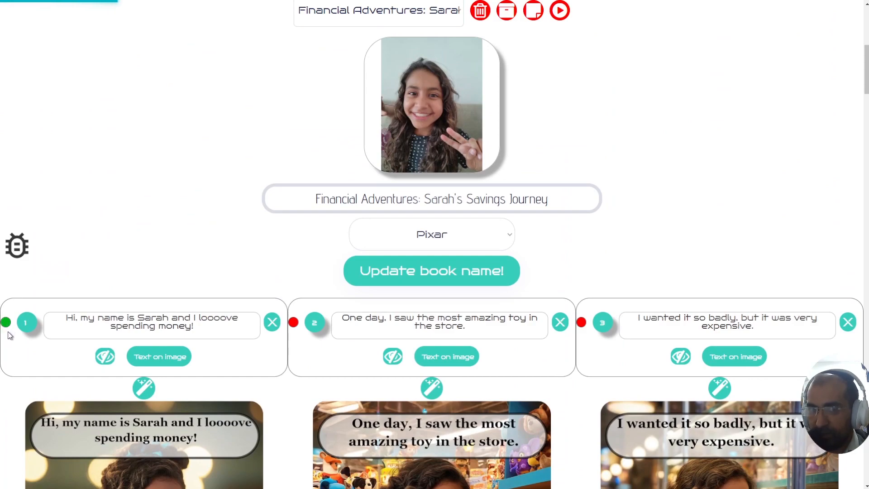
key("ctrl+plus")
key("ctrl+plus")
key("ctrl+plus")
scroll(62, 381, "down", 4)
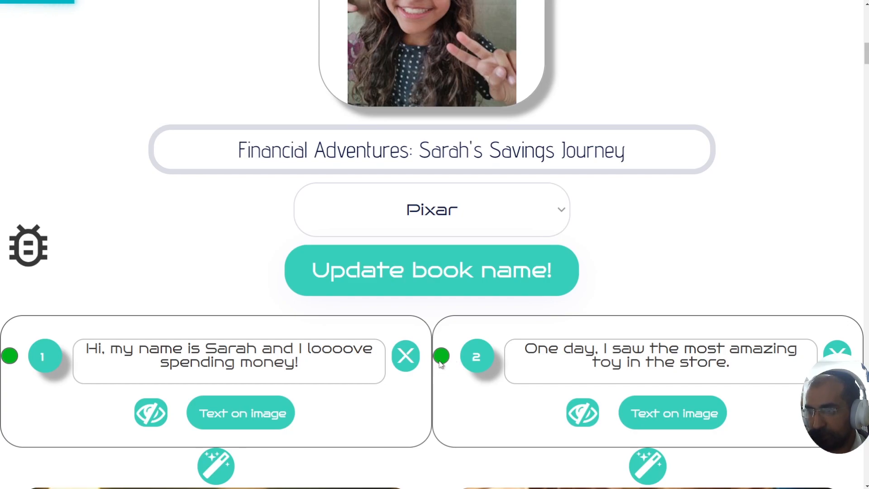
scroll(437, 360, "down", 9)
scroll(439, 363, "down", 4)
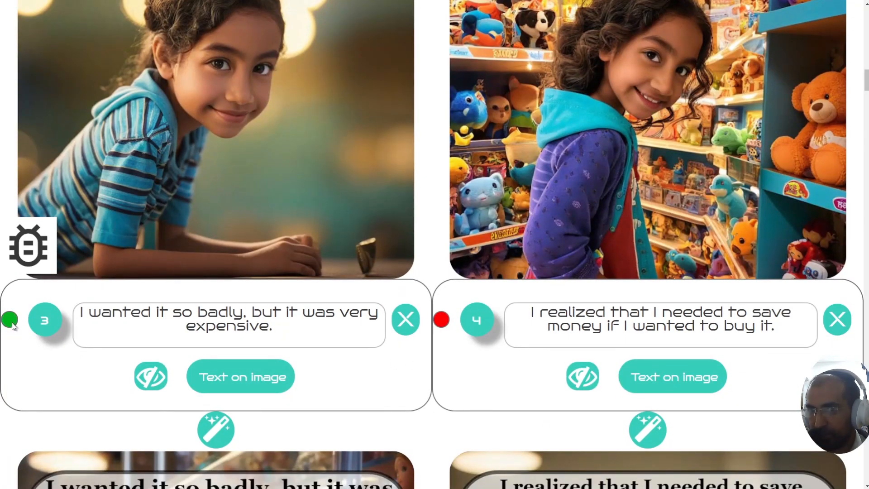
left_click(438, 327)
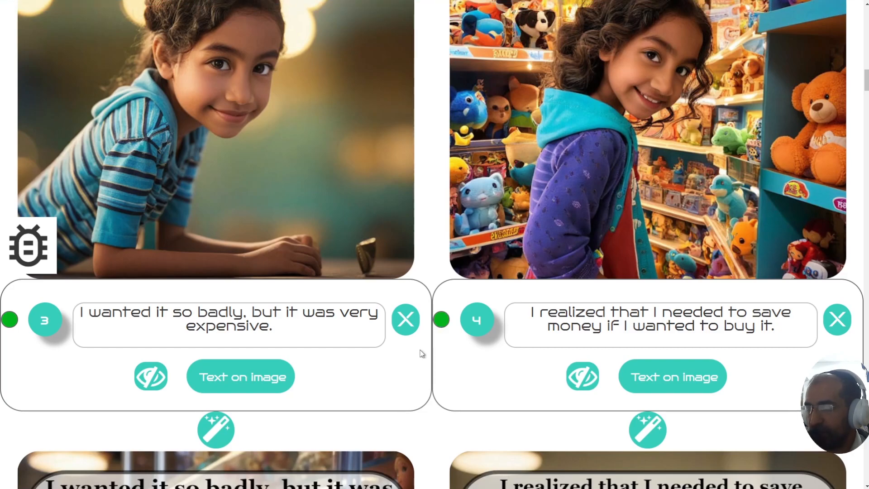
Step: Scroll through the remaining story cards and zoom back out to three columns with Ctrl+minus
scroll(421, 361, "down", 15)
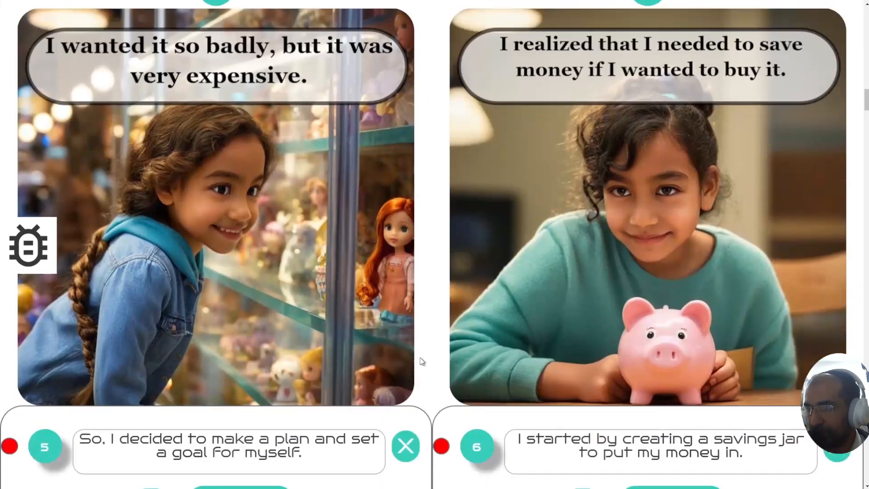
scroll(419, 363, "down", 5)
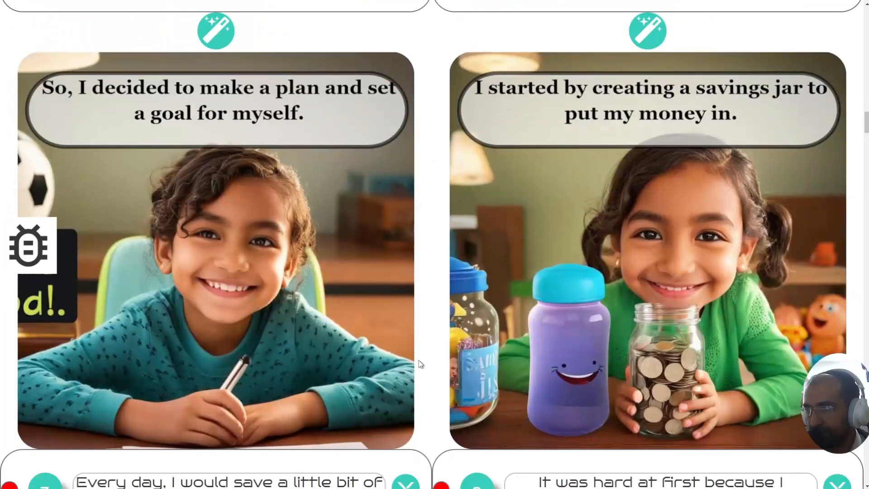
scroll(419, 365, "down", 20)
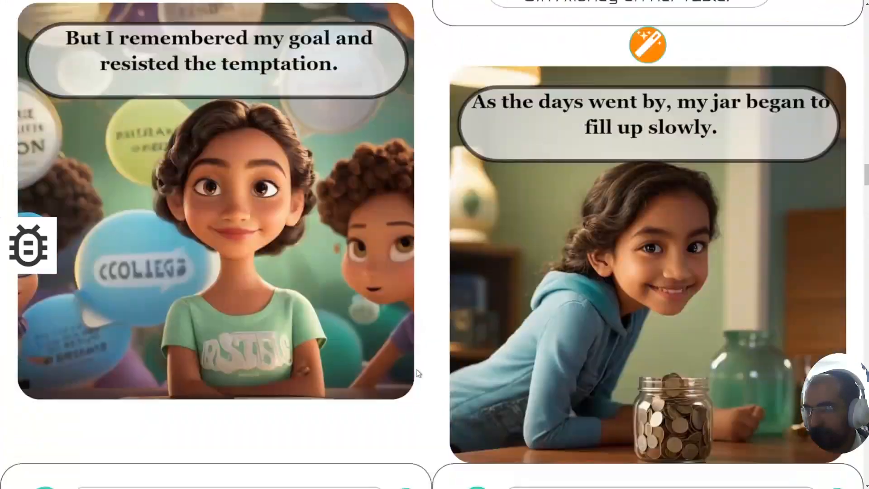
scroll(417, 376, "down", 15)
key("ctrl+minus")
key("ctrl+minus")
key("ctrl+minus")
scroll(415, 379, "down", 5)
scroll(414, 373, "down", 15)
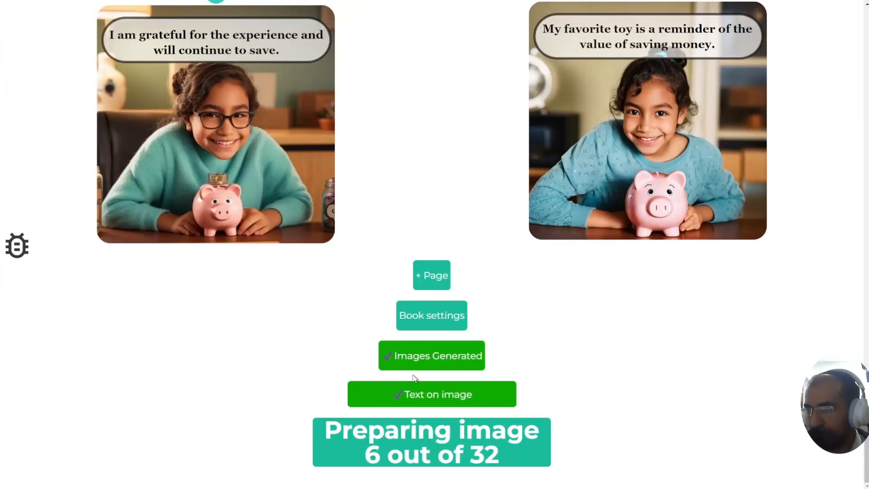